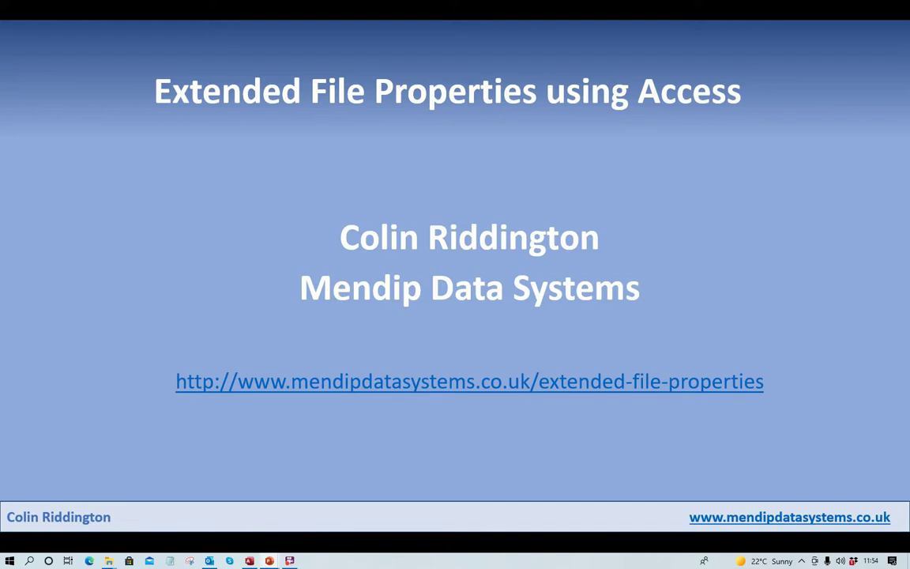
pyautogui.press('Right')
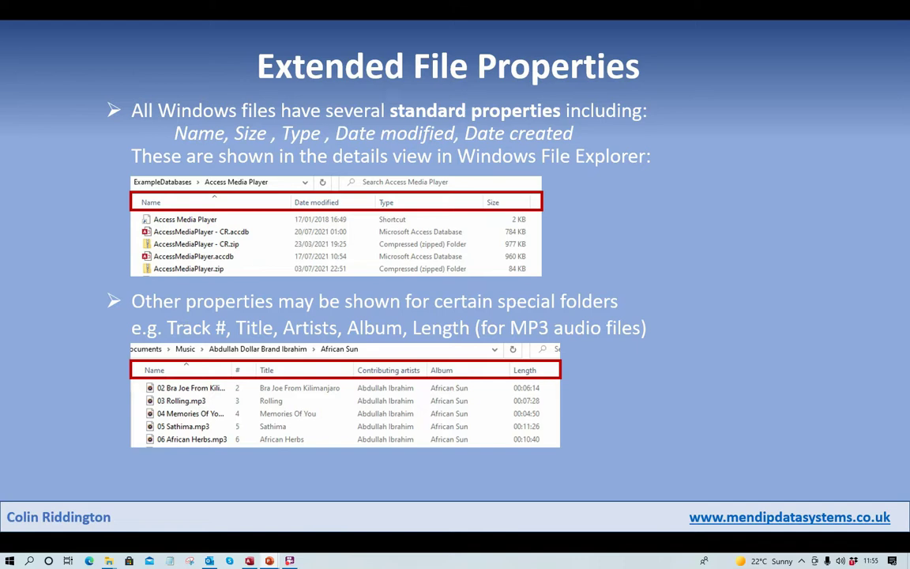
pyautogui.press('Right')
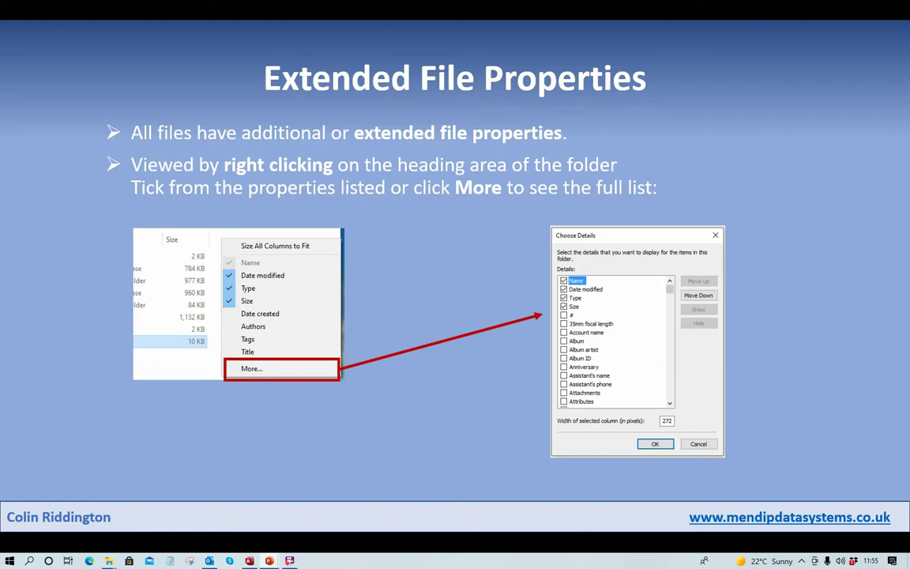
pyautogui.press('Right')
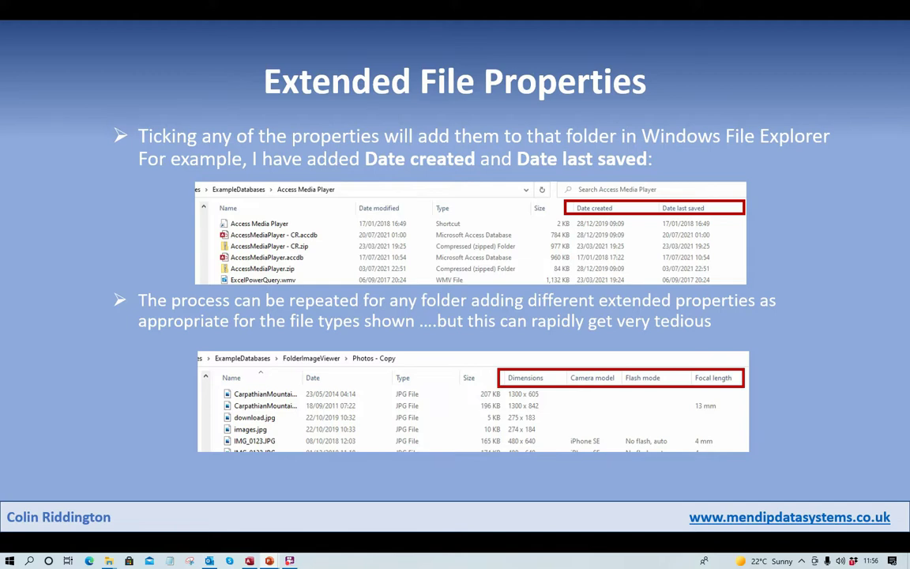
pyautogui.press('Right')
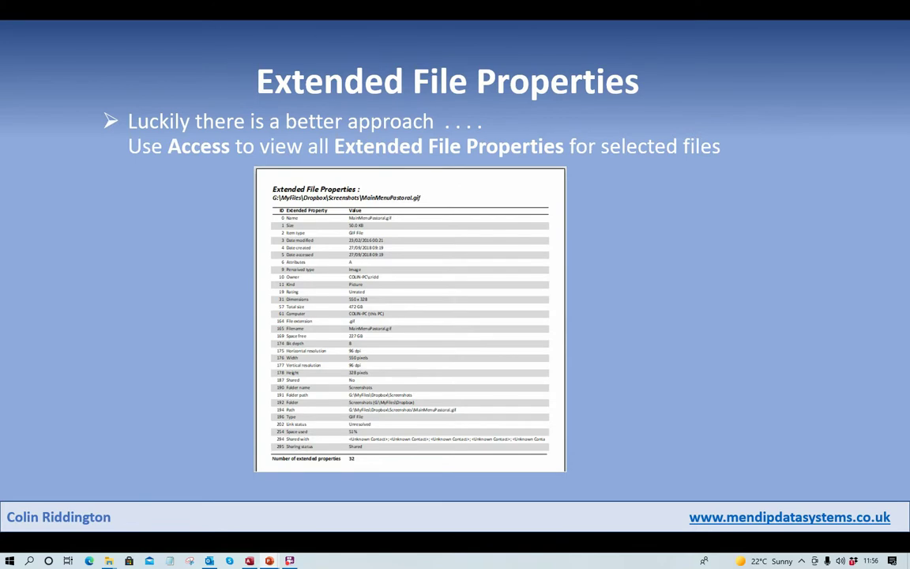
# Step: Switch to the Extended File Properties database in Access, read its help document through to the last page, and close it
pyautogui.hotkey('alt', 'Tab')
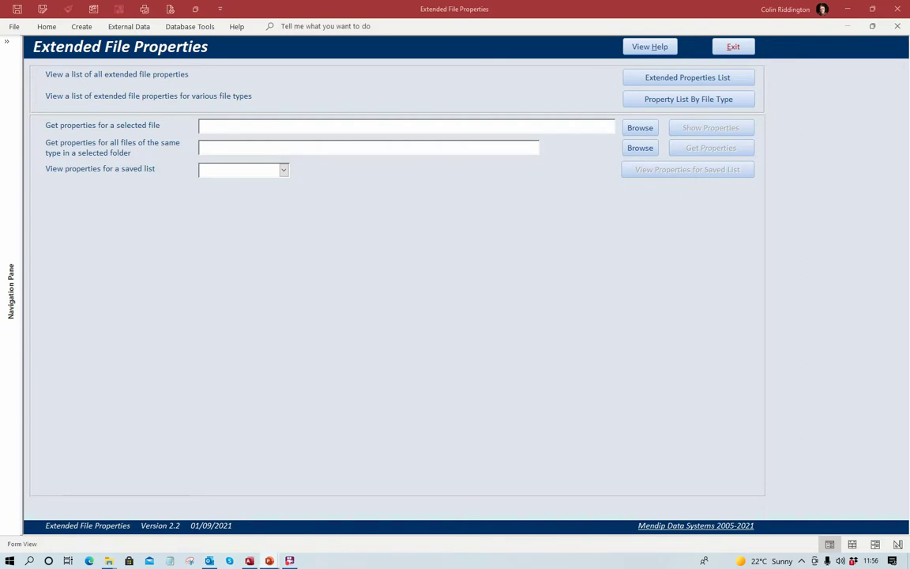
pyautogui.click(655, 49)
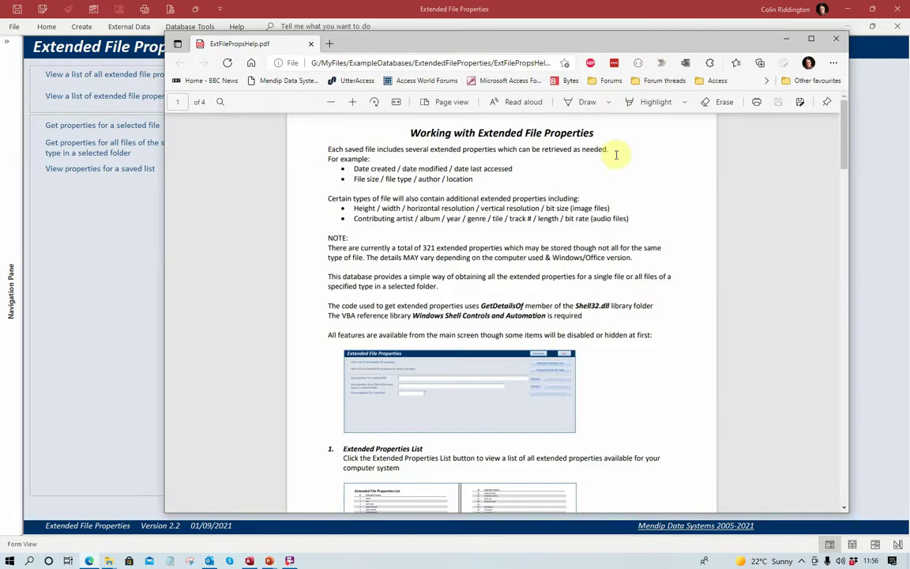
pyautogui.scroll(-5, 619, 228)
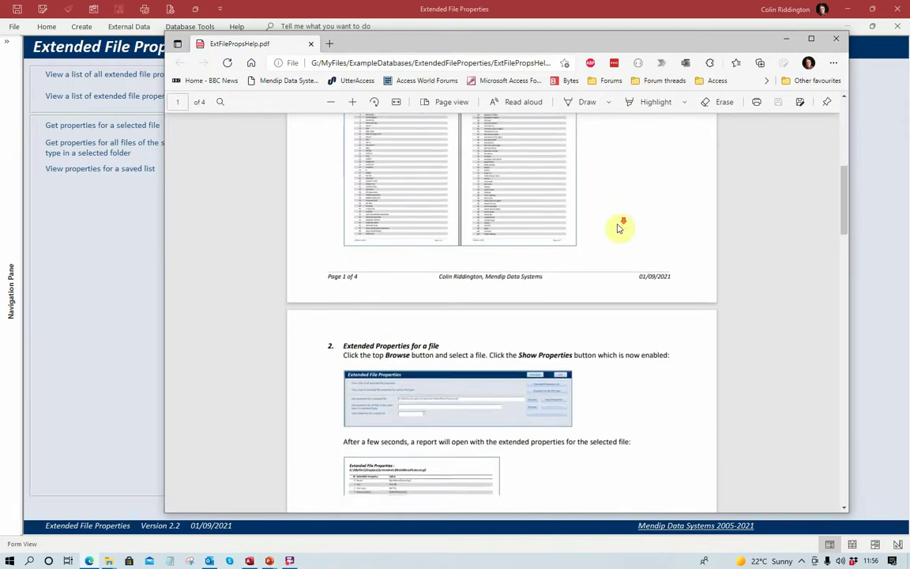
pyautogui.scroll(-7, 620, 228)
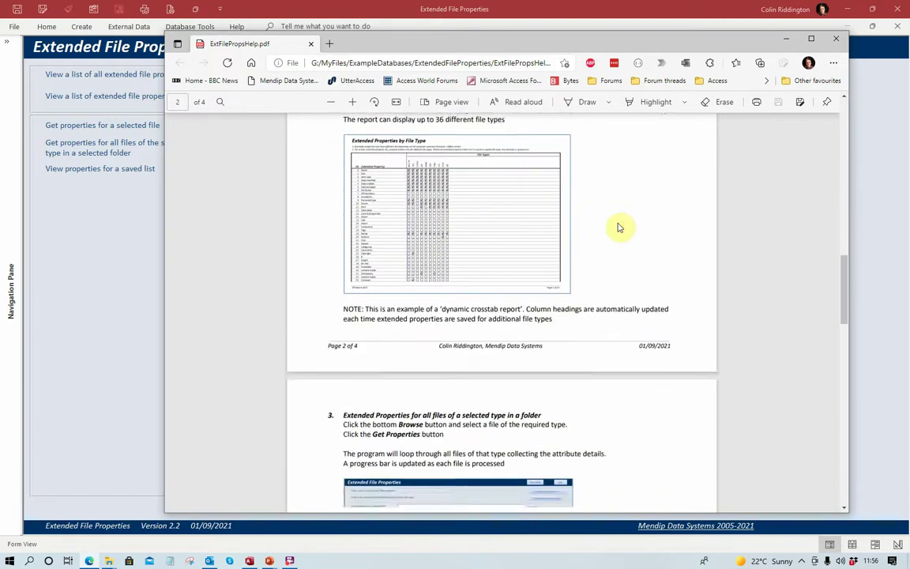
pyautogui.scroll(-8, 620, 228)
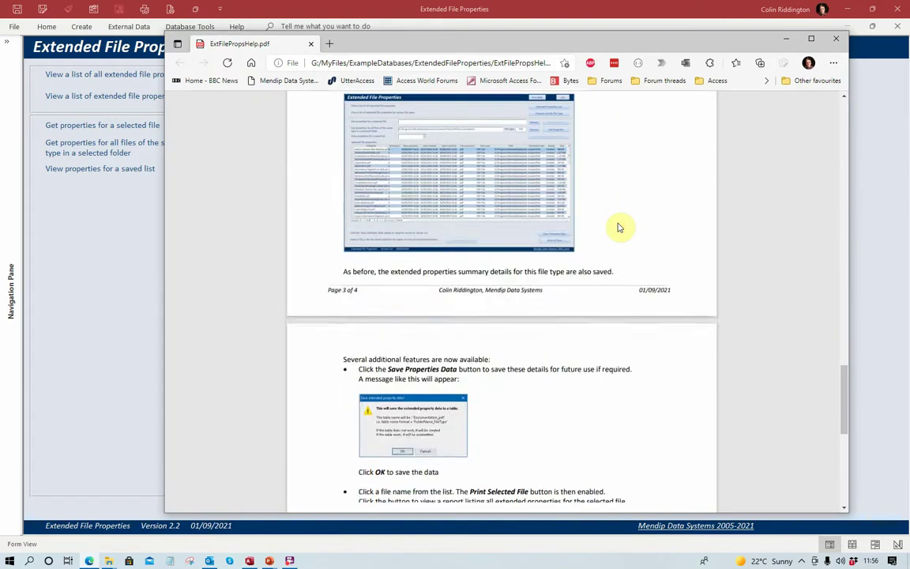
pyautogui.scroll(-5, 619, 228)
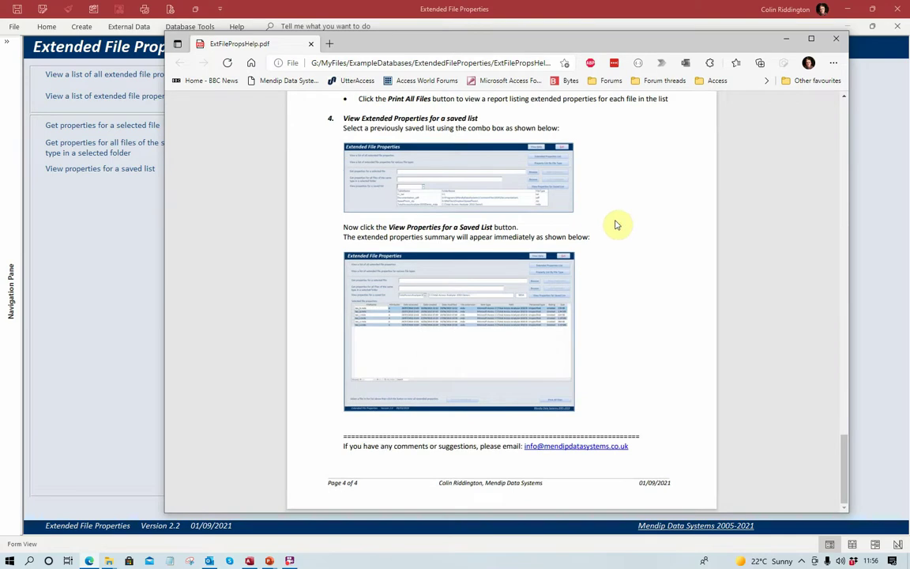
pyautogui.click(839, 45)
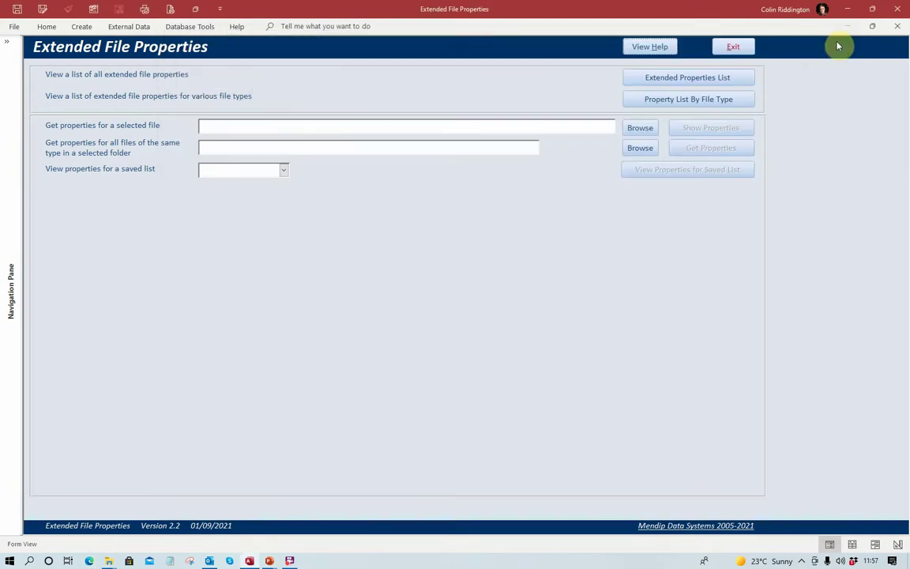
# Step: Open the list of all extended file properties as a report and view it at 150% zoom
pyautogui.click(672, 79)
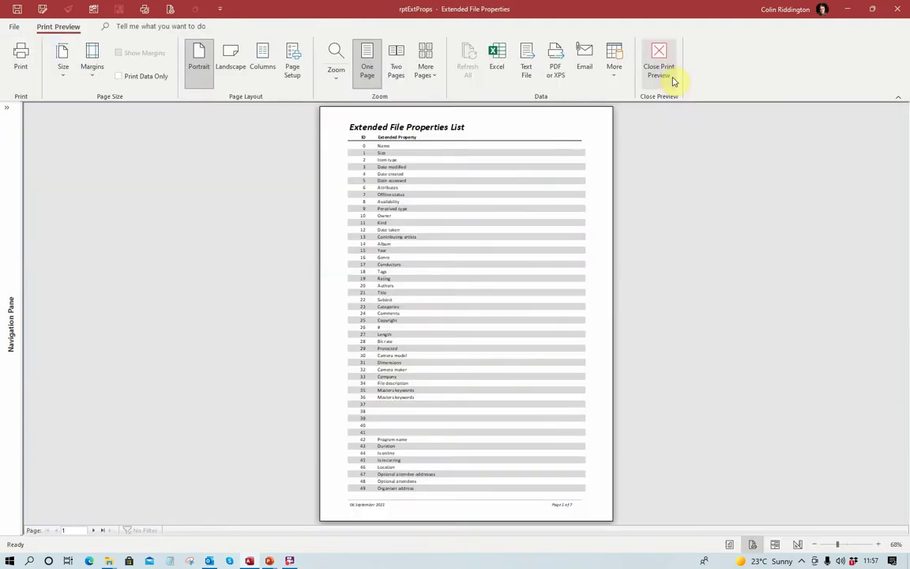
pyautogui.click(337, 77)
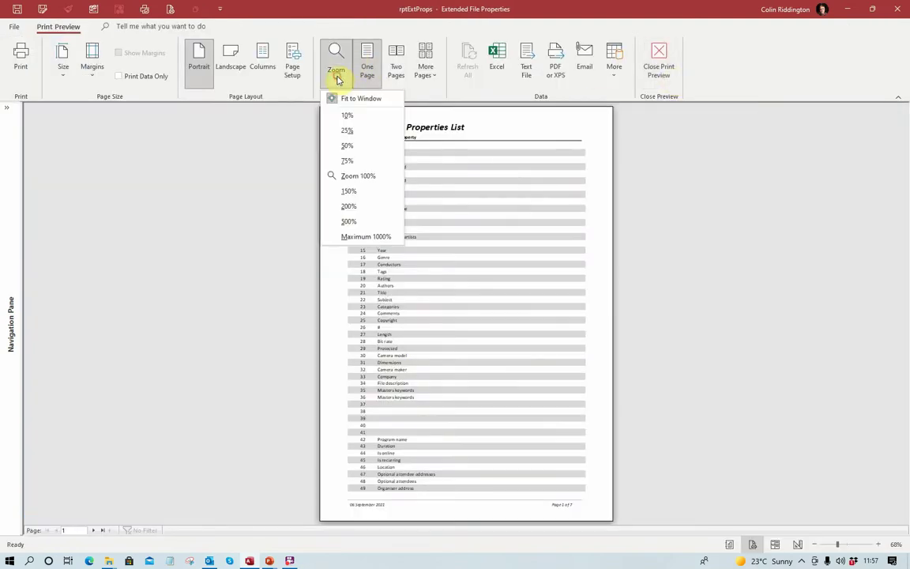
pyautogui.click(346, 190)
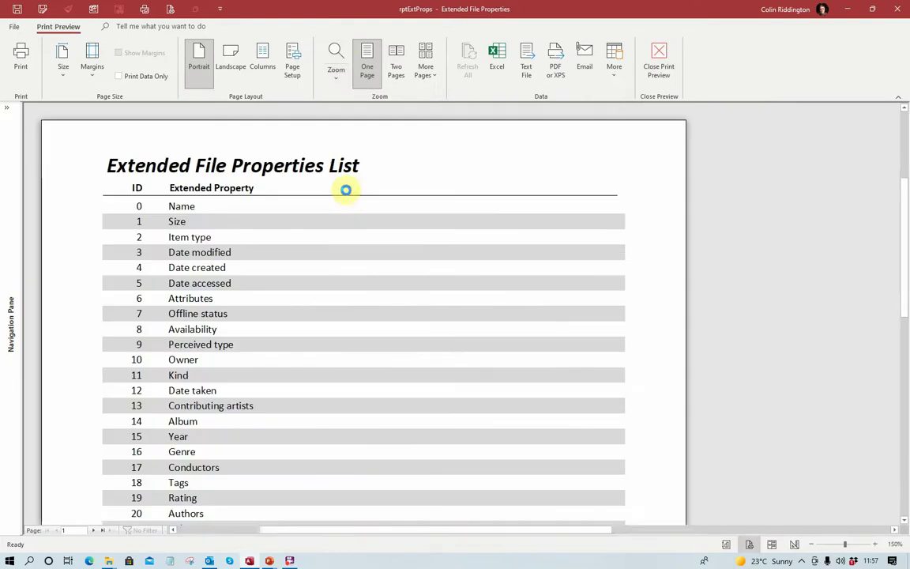
pyautogui.scroll(-3, 532, 210)
pyautogui.scroll(3, 532, 210)
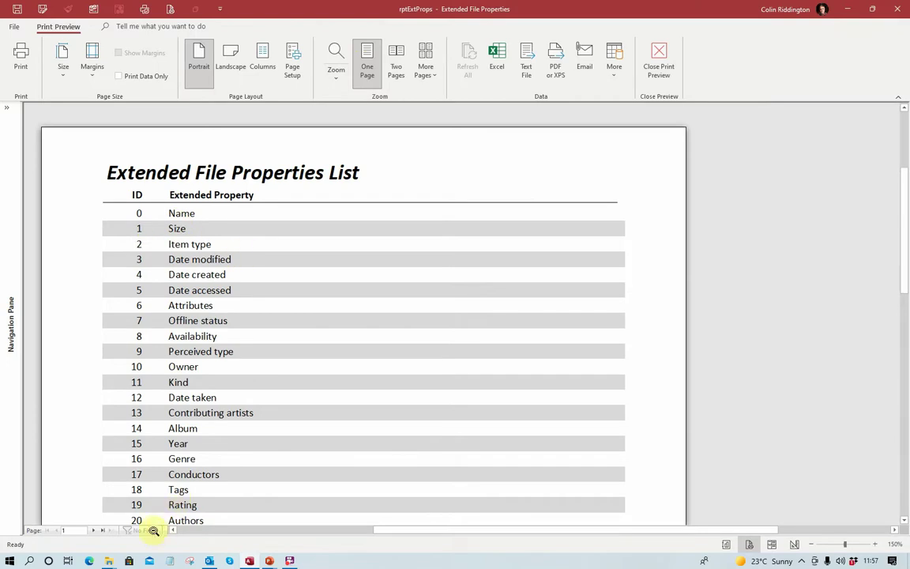
# Step: Check the last page of the Extended File Properties List, return to its first page, and close the report preview
pyautogui.click(102, 530)
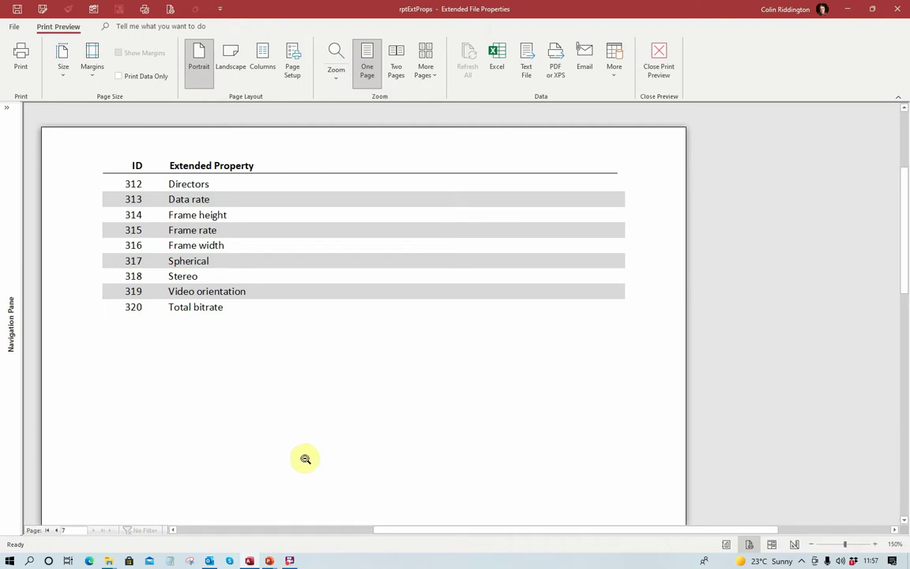
pyautogui.click(56, 531)
pyautogui.click(47, 531)
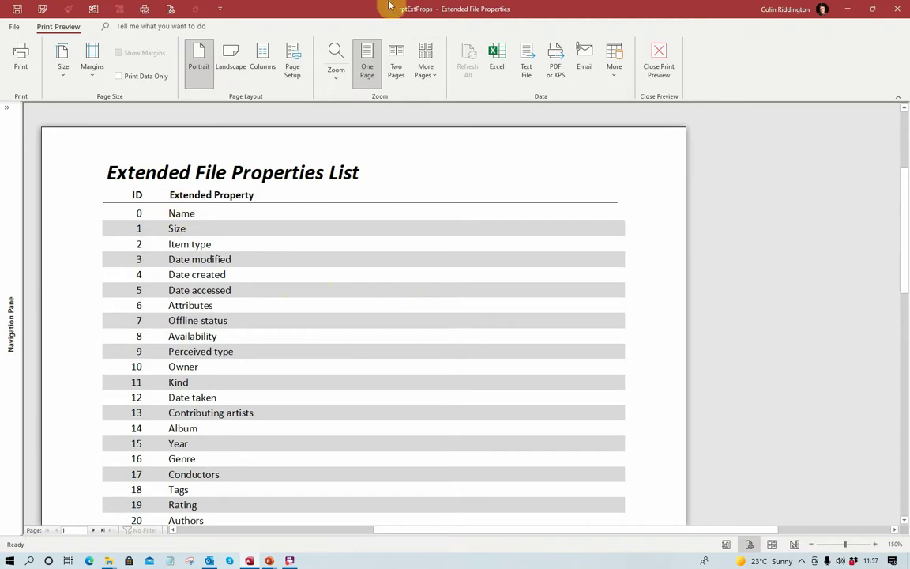
pyautogui.click(660, 60)
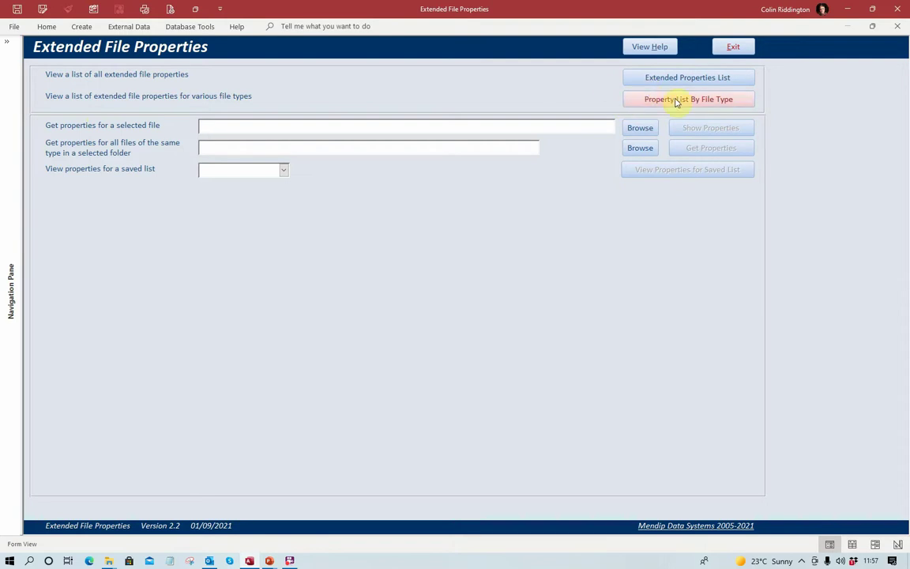
# Step: Show the database objects and open the tblExtProps table for a brief look, closing it again
pyautogui.click(7, 42)
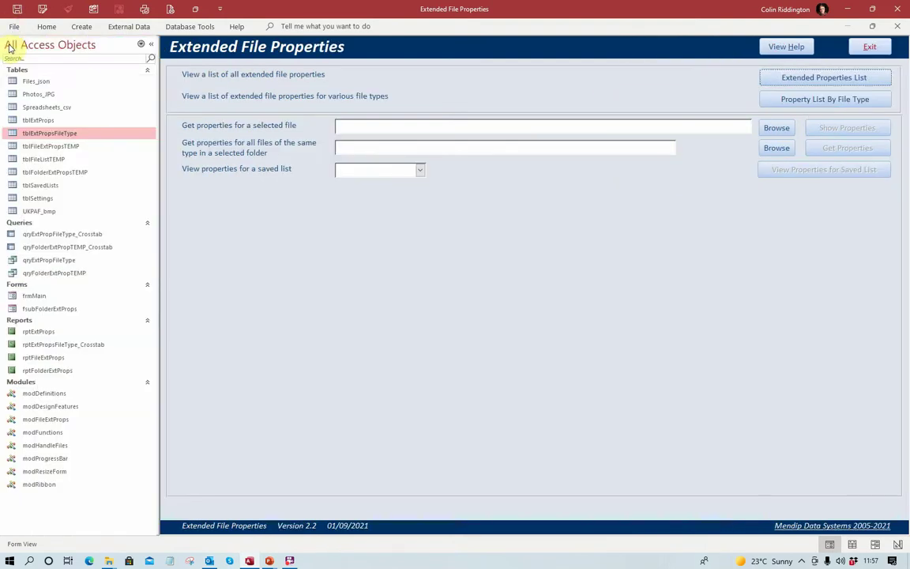
pyautogui.doubleClick(47, 120)
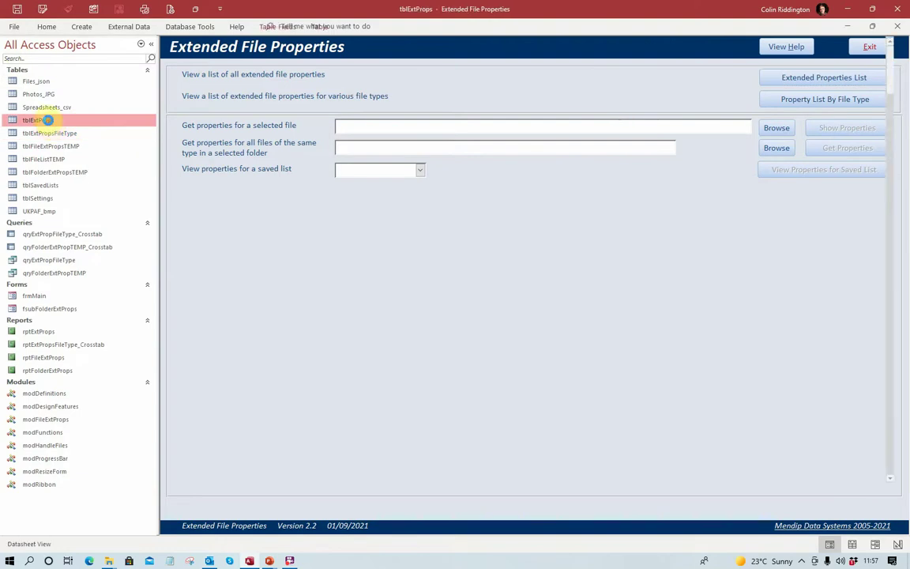
pyautogui.click(898, 26)
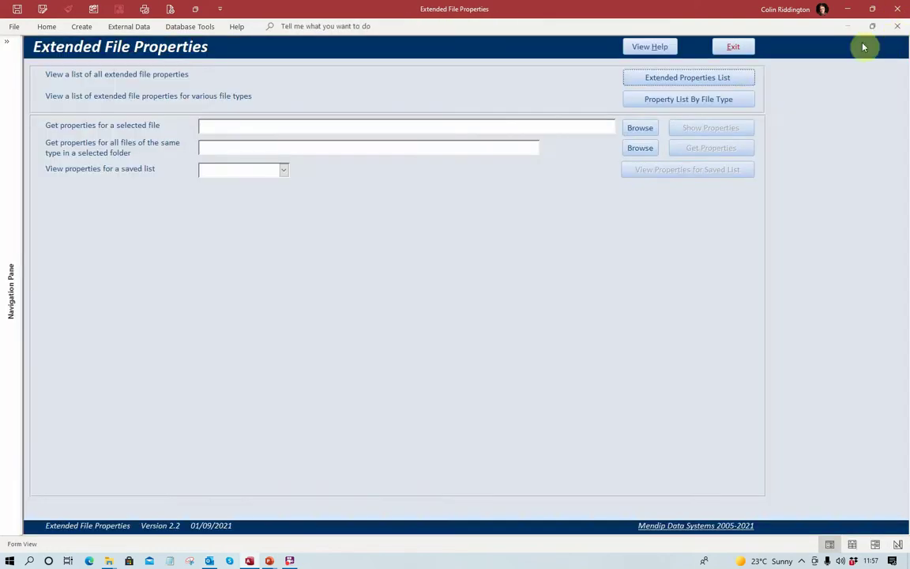
# Step: Open the report of extended properties by file type and enlarge its preview to 150%
pyautogui.click(678, 103)
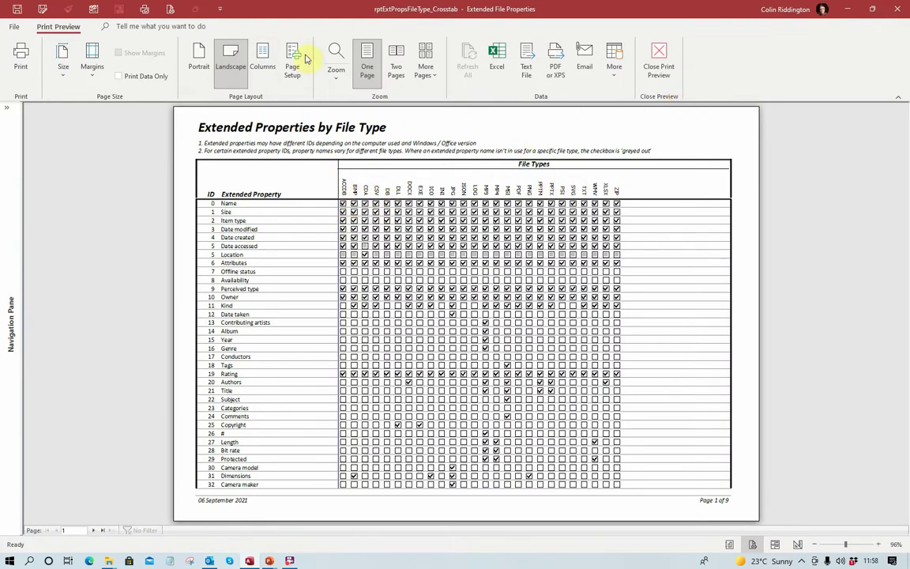
pyautogui.click(338, 74)
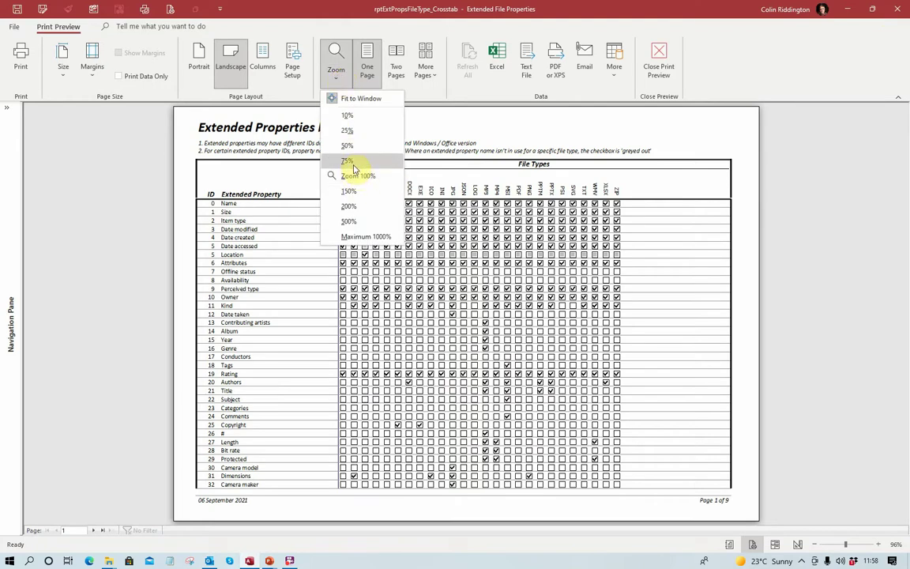
pyautogui.click(347, 194)
pyautogui.scroll(-2, 525, 227)
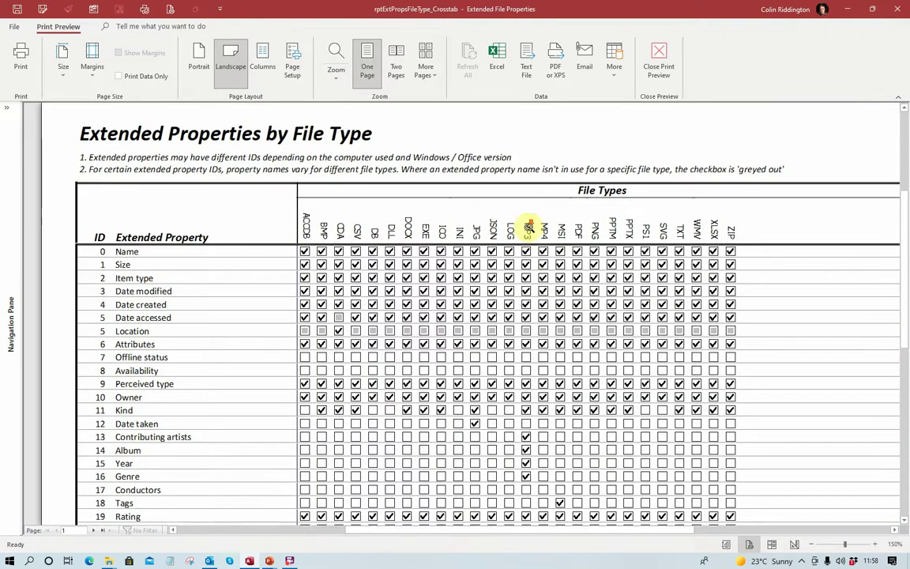
# Step: Examine which extended properties each file type uses on page 1 of the report, down to the page's end
pyautogui.scroll(-1, 528, 226)
pyautogui.scroll(-1, 528, 226)
pyautogui.scroll(1, 528, 225)
pyautogui.scroll(1, 528, 225)
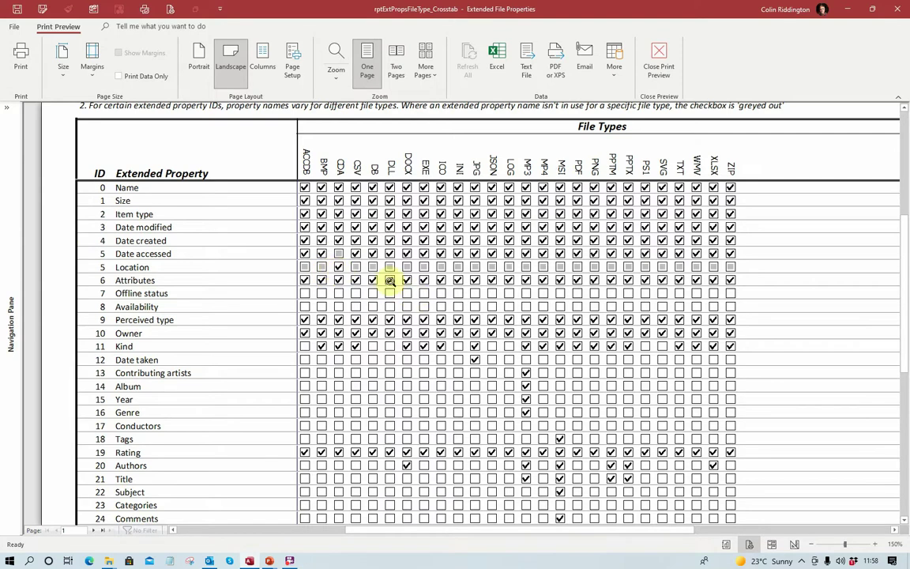
pyautogui.scroll(-3, 357, 351)
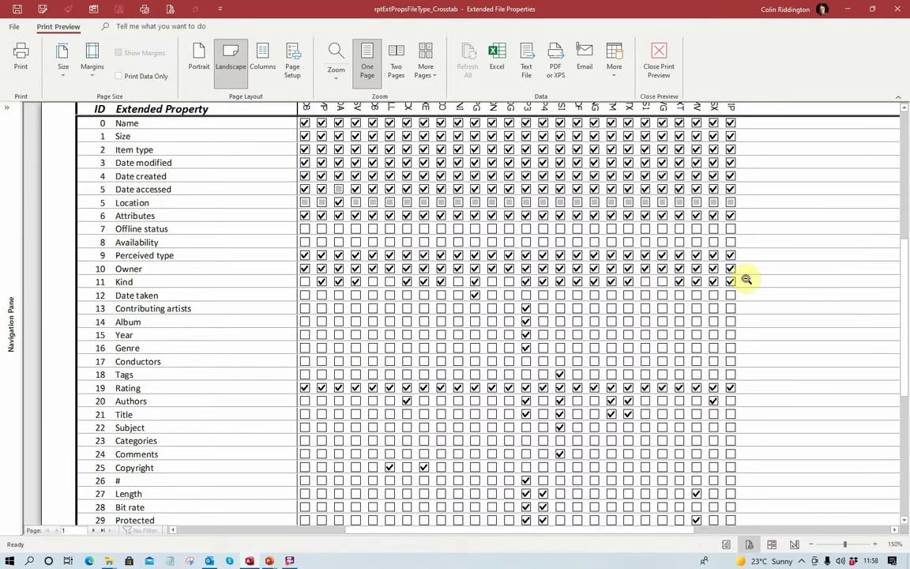
pyautogui.scroll(-2, 459, 370)
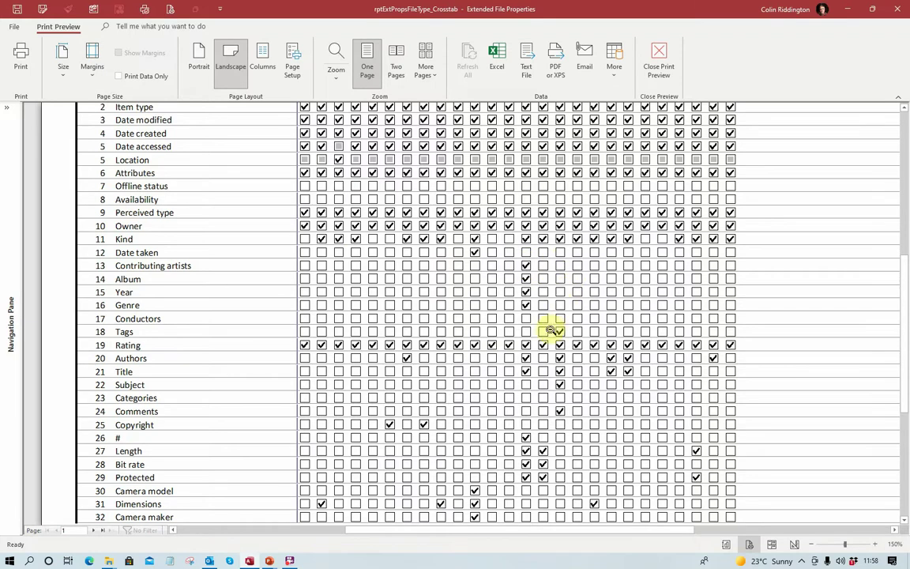
pyautogui.scroll(-2, 575, 346)
pyautogui.scroll(-1, 576, 346)
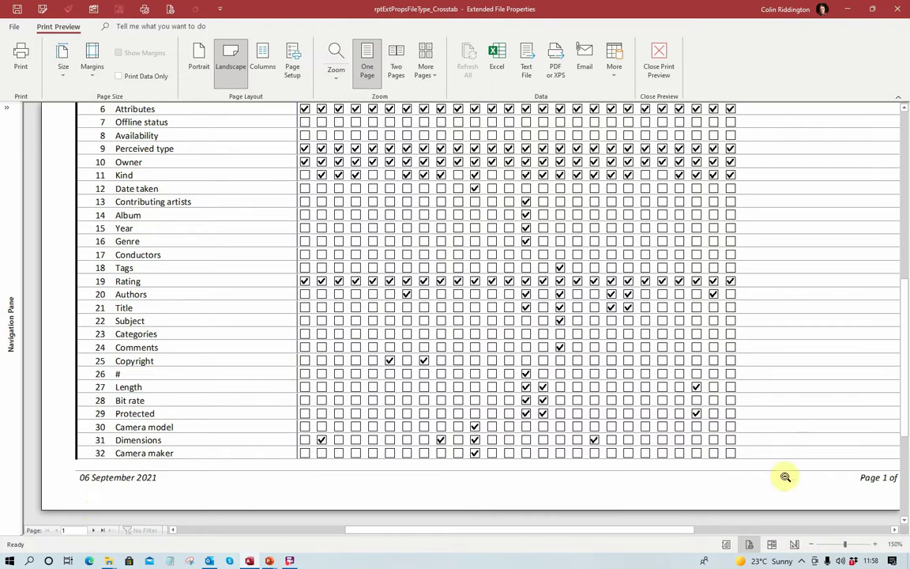
# Step: Go to page 2 of the file type report and review its property rows from the column headings to the footer
pyautogui.click(93, 531)
pyautogui.scroll(5, 379, 491)
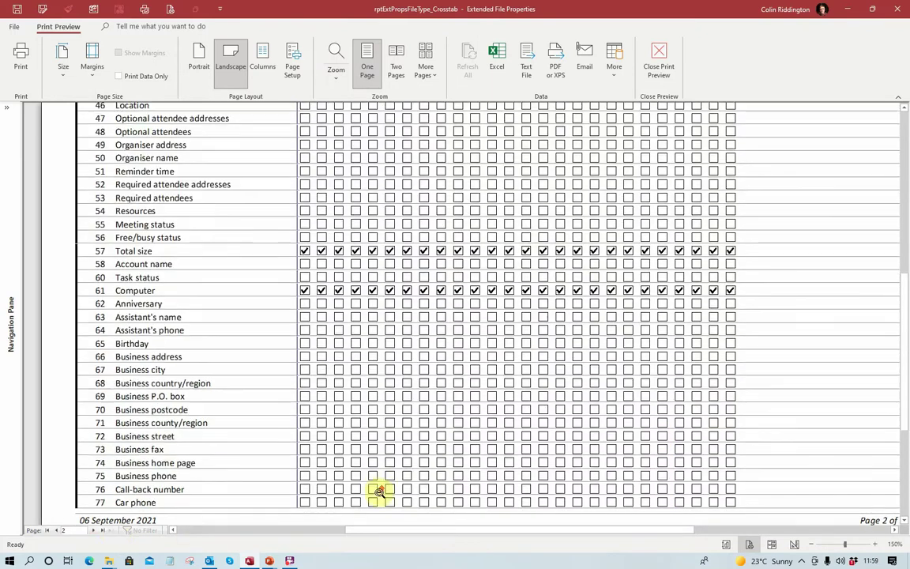
pyautogui.scroll(2, 379, 491)
pyautogui.scroll(-2, 380, 492)
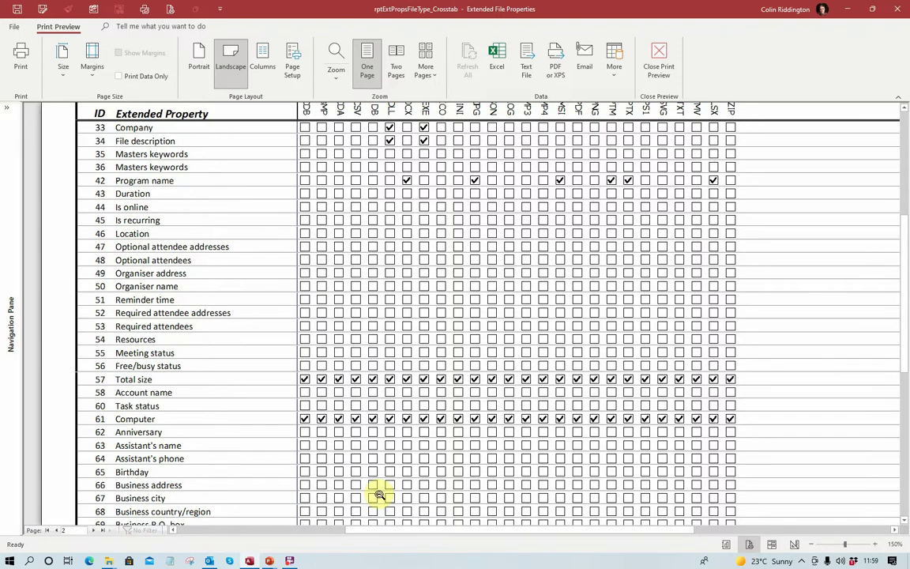
pyautogui.scroll(-1, 379, 494)
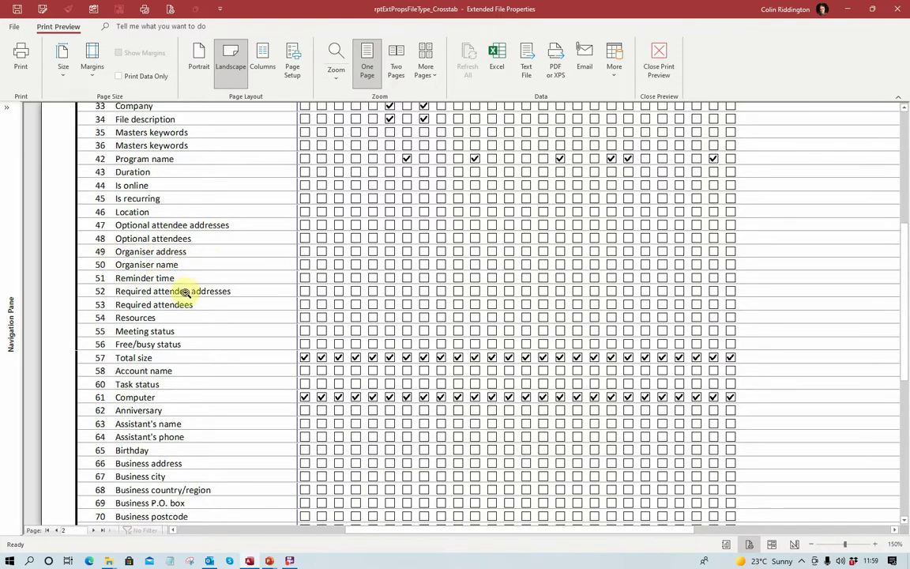
pyautogui.scroll(-2, 186, 339)
pyautogui.scroll(-4, 185, 342)
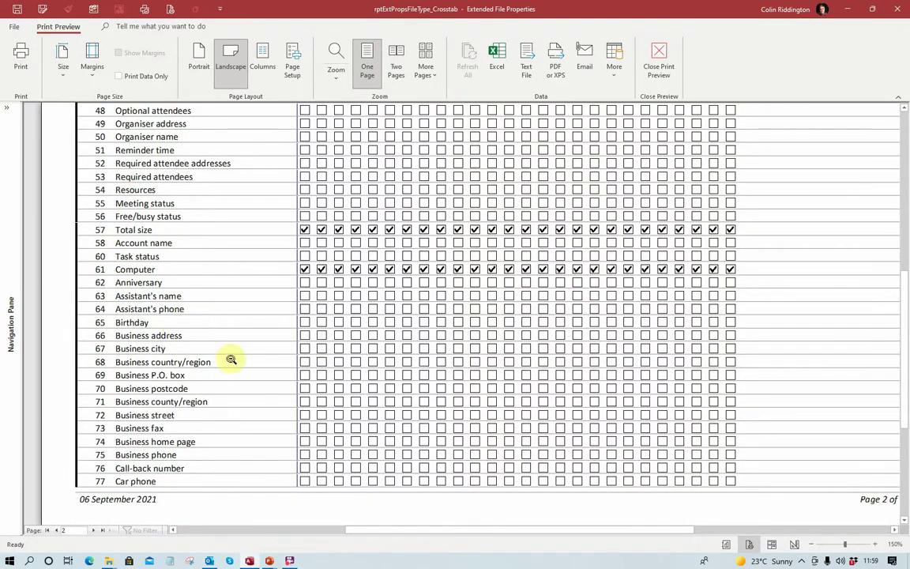
# Step: Go to page 3 of the file type report and look through the contact-related properties from Children to Other county/region
pyautogui.click(93, 531)
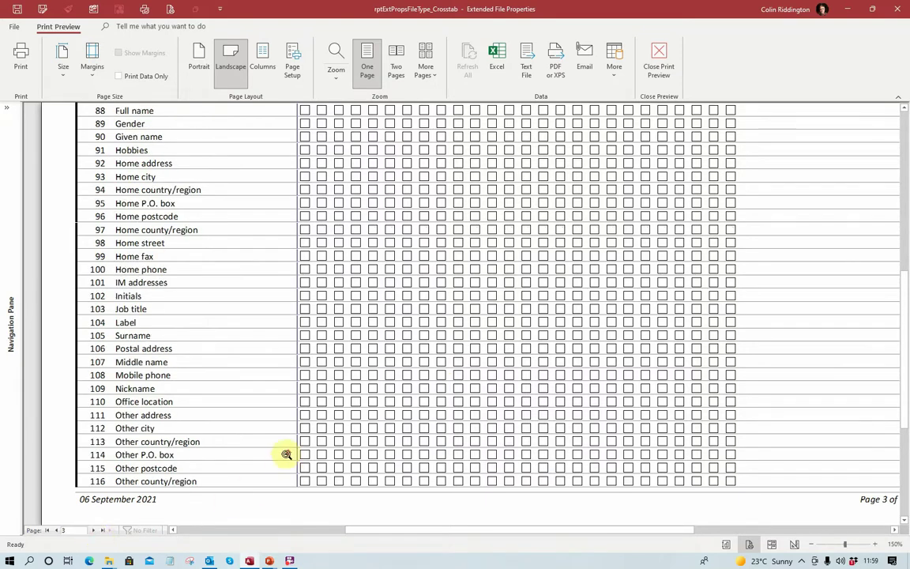
pyautogui.scroll(5, 285, 451)
pyautogui.scroll(2, 286, 453)
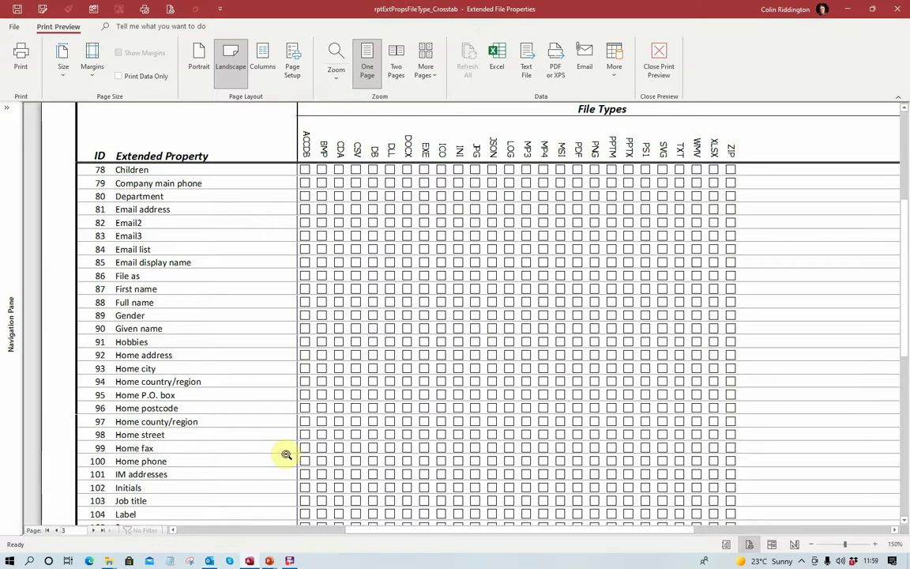
pyautogui.scroll(-4, 286, 454)
pyautogui.scroll(-5, 286, 453)
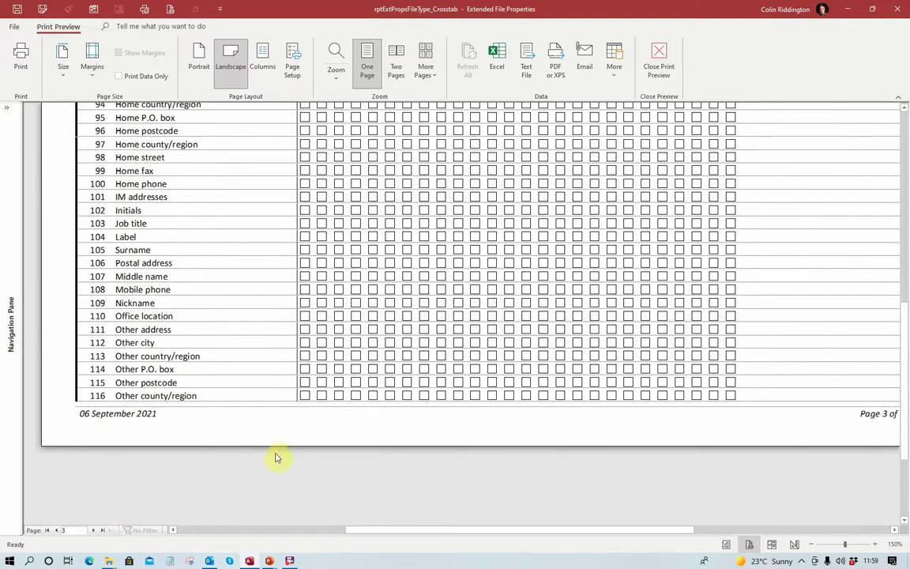
# Step: Review the total extended properties per file type on the report's last page, return to page 1 and close the preview
pyautogui.click(102, 530)
pyautogui.scroll(3, 313, 281)
pyautogui.scroll(3, 313, 282)
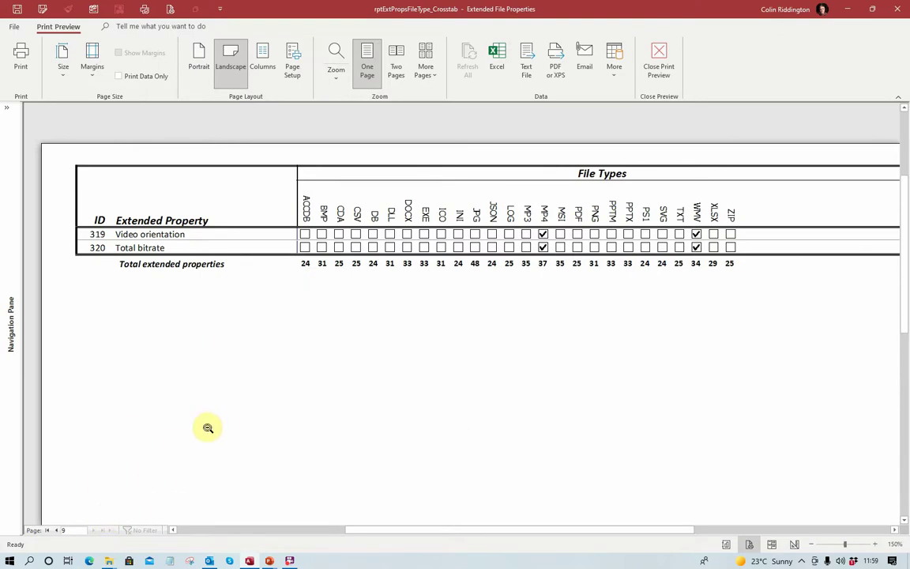
pyautogui.scroll(-1, 207, 427)
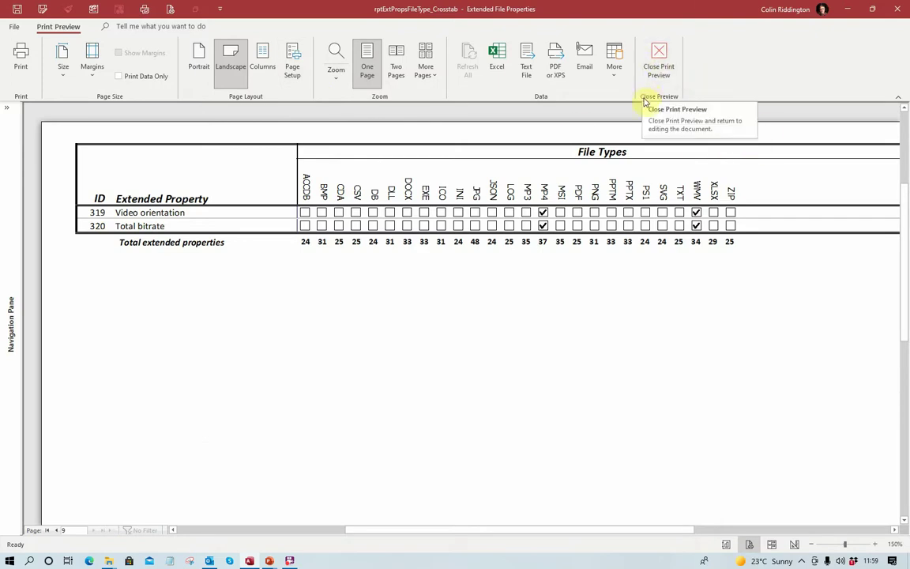
pyautogui.click(48, 530)
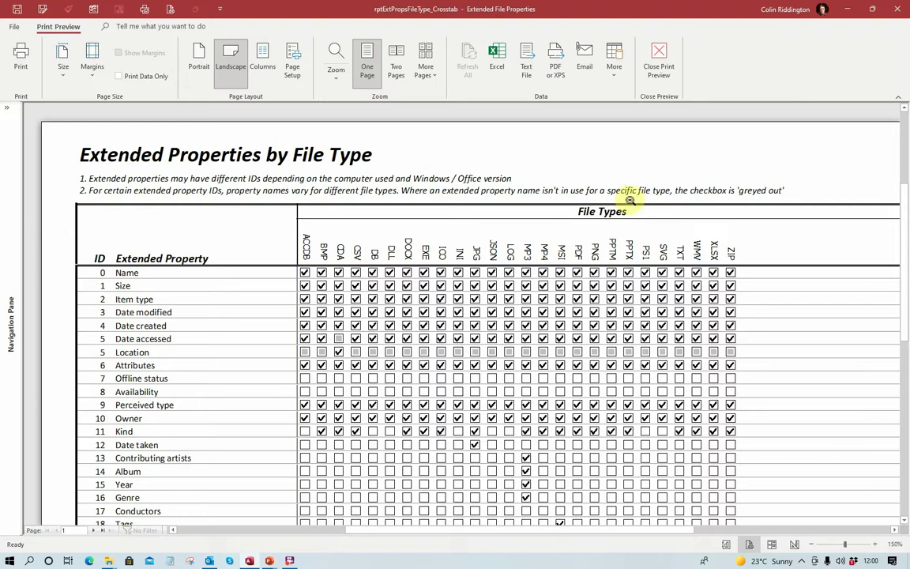
pyautogui.click(662, 71)
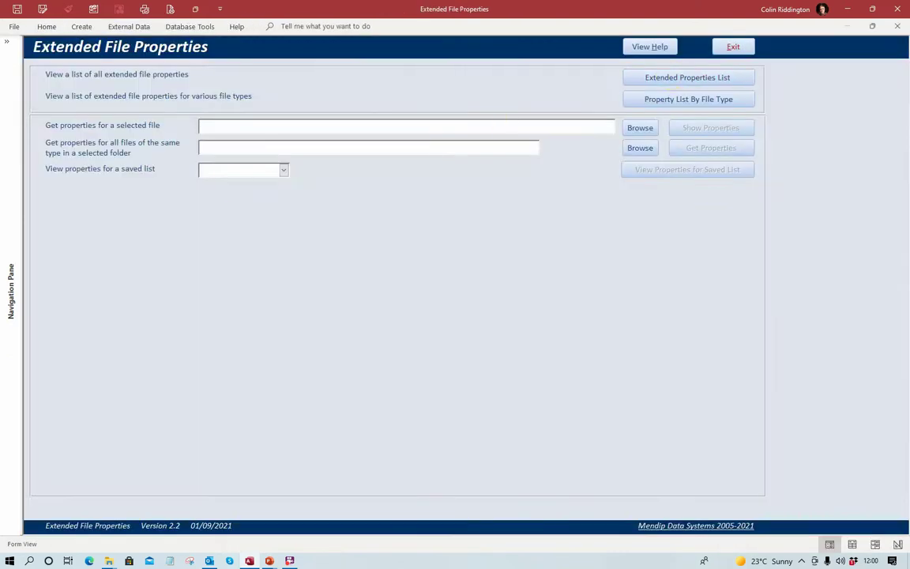
# Step: Open the tblExtPropsFileType table from the database objects and look through its records of properties by file extension
pyautogui.click(8, 43)
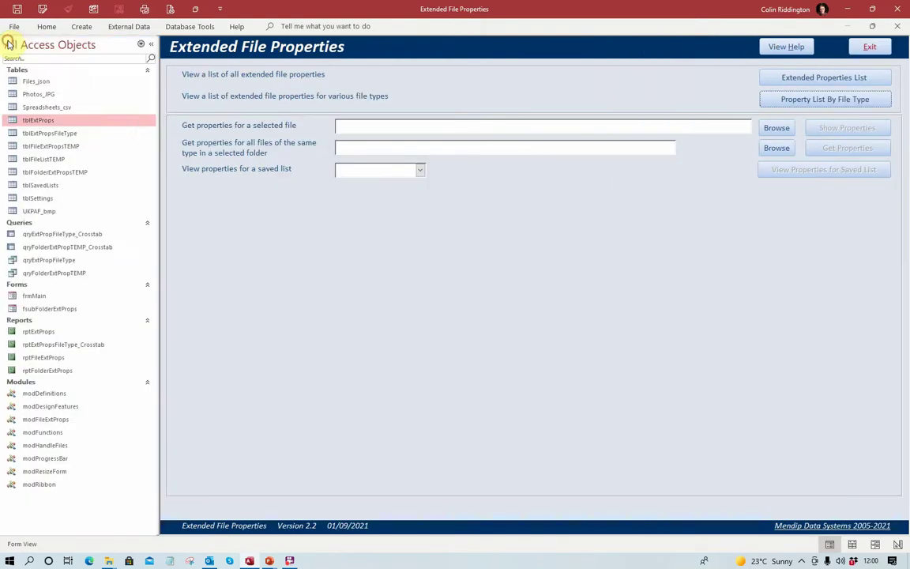
pyautogui.doubleClick(60, 133)
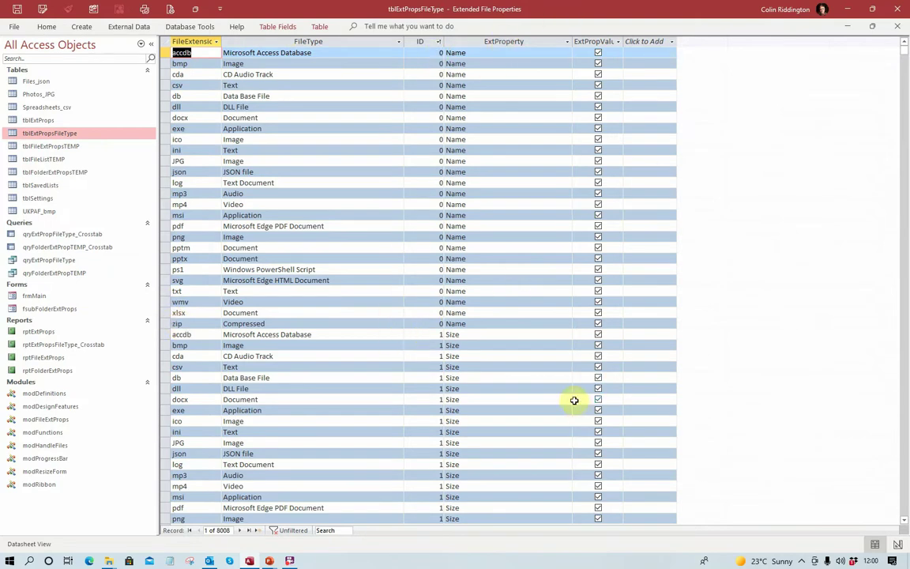
pyautogui.scroll(-15, 602, 290)
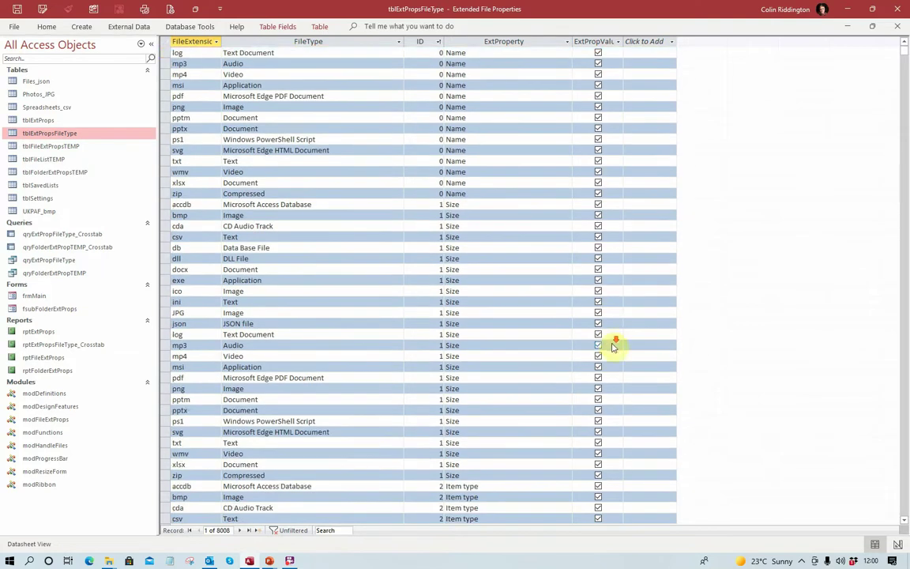
pyautogui.scroll(-20, 615, 348)
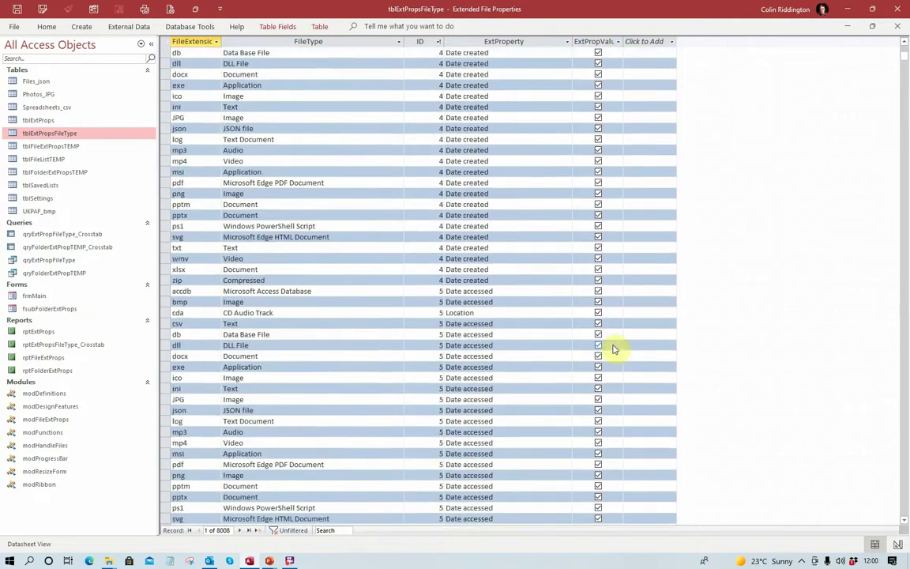
pyautogui.scroll(-8, 617, 347)
pyautogui.scroll(7, 616, 348)
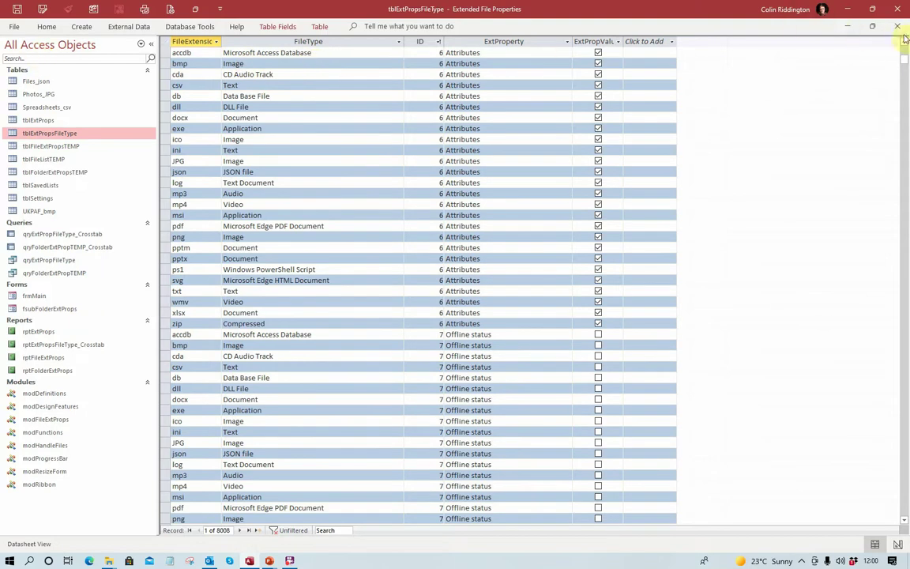
# Step: View the qryExtPropFileType_Crosstab query, compare it with the report of properties by file type, and return to the main form
pyautogui.click(66, 236)
pyautogui.doubleClick(67, 236)
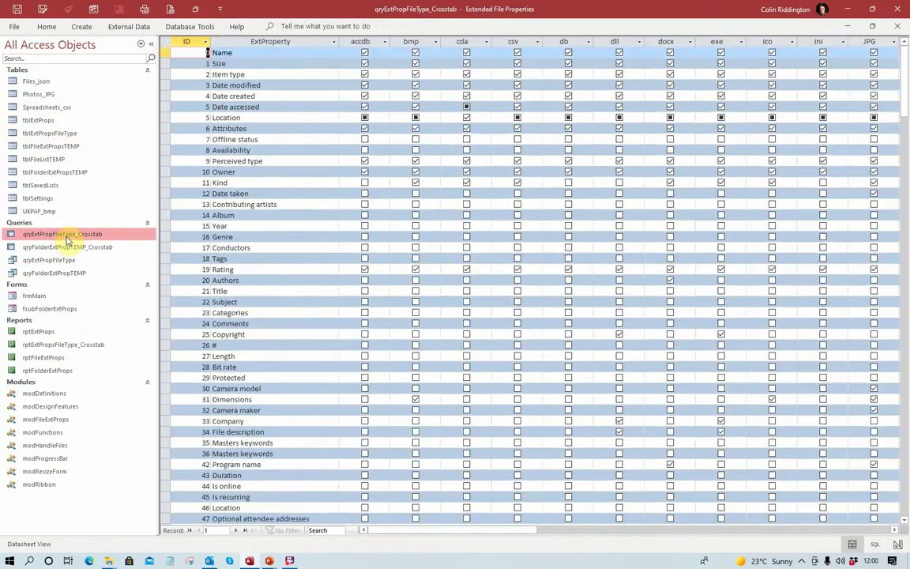
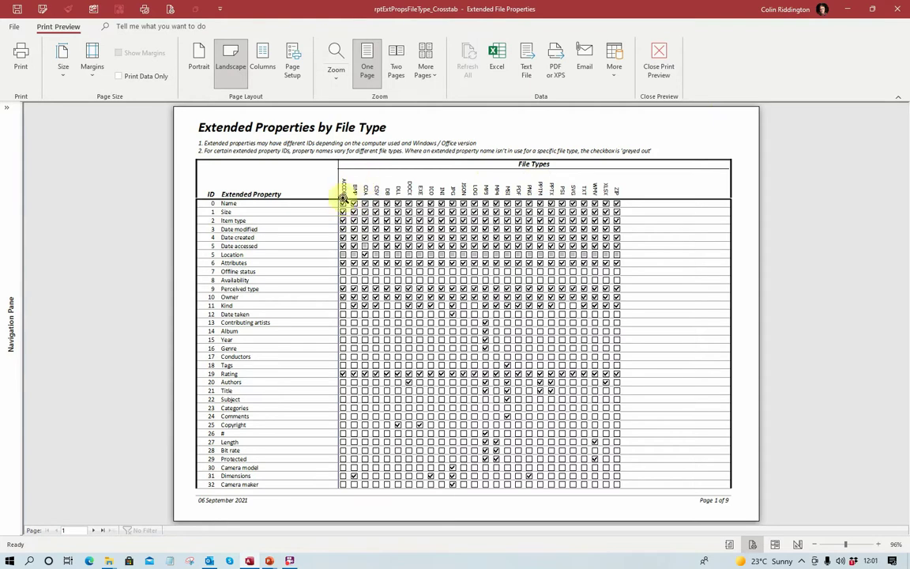
pyautogui.click(662, 55)
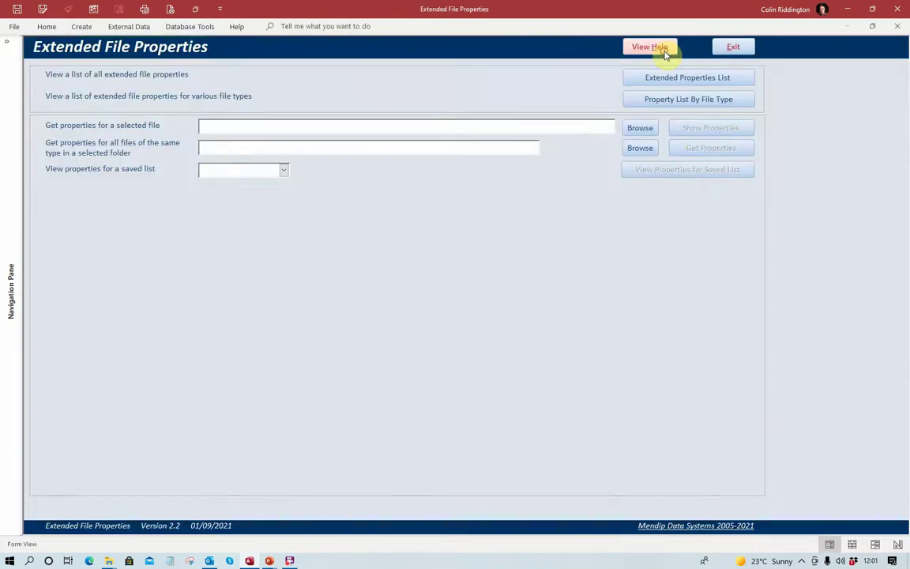
# Step: Select SDABE_FullDBBackup_201608120030.BAK from the SQLBackups\SDABE folder as the single file to get properties for
pyautogui.click(636, 130)
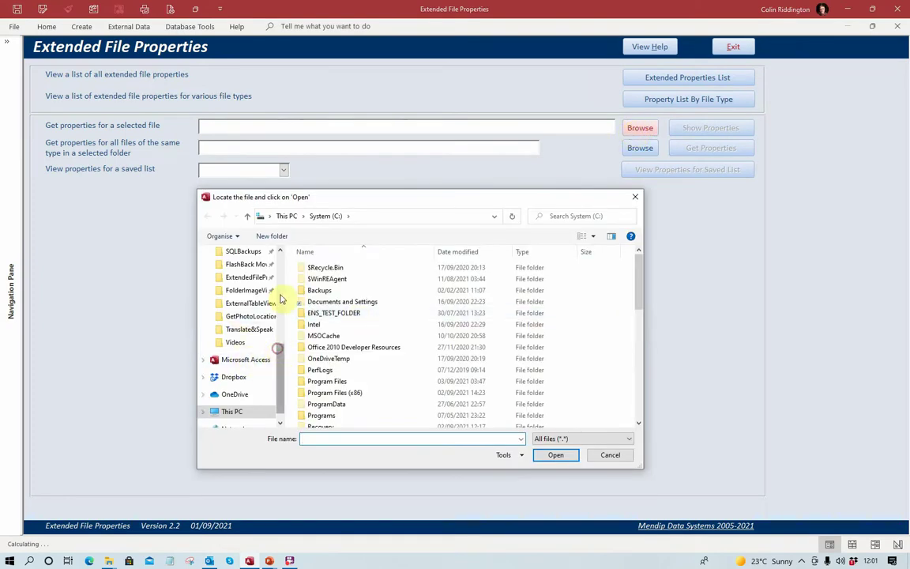
pyautogui.click(242, 252)
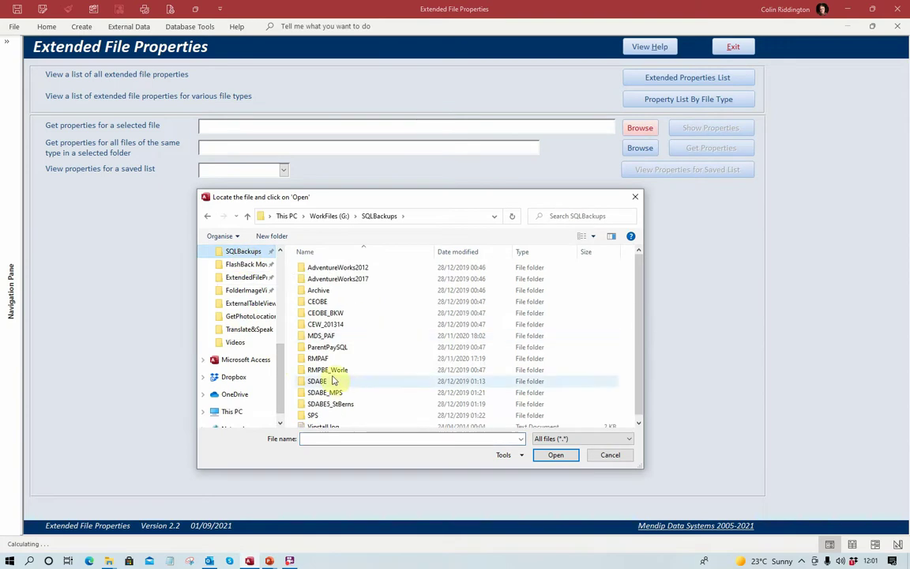
pyautogui.doubleClick(324, 381)
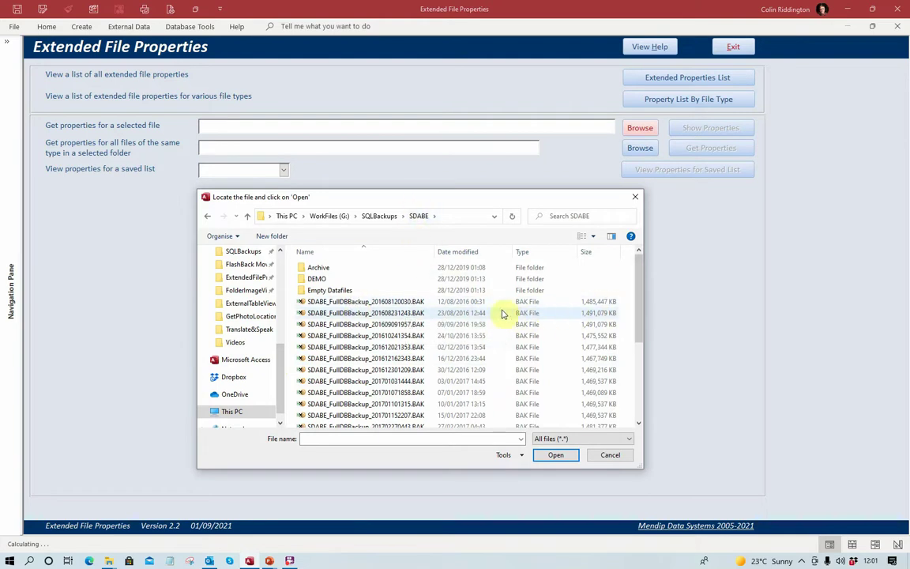
pyautogui.click(368, 303)
pyautogui.click(556, 455)
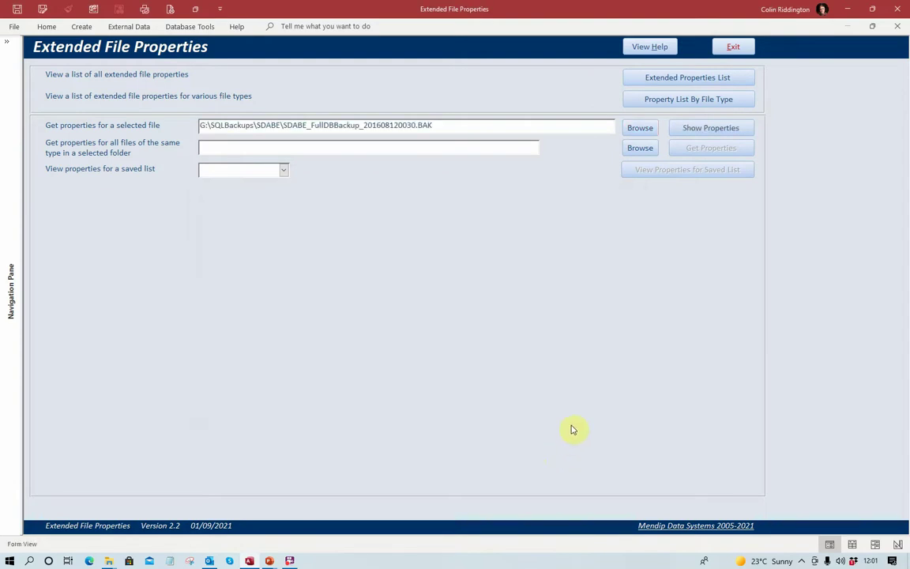
# Step: Show the BAK file's extended properties report, read through it at 150% zoom and close it
pyautogui.click(715, 128)
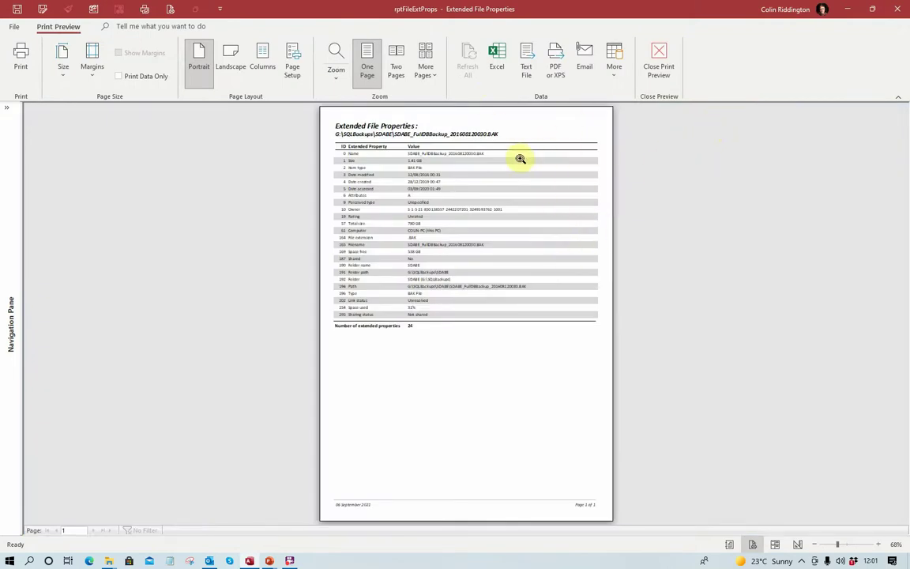
pyautogui.click(338, 73)
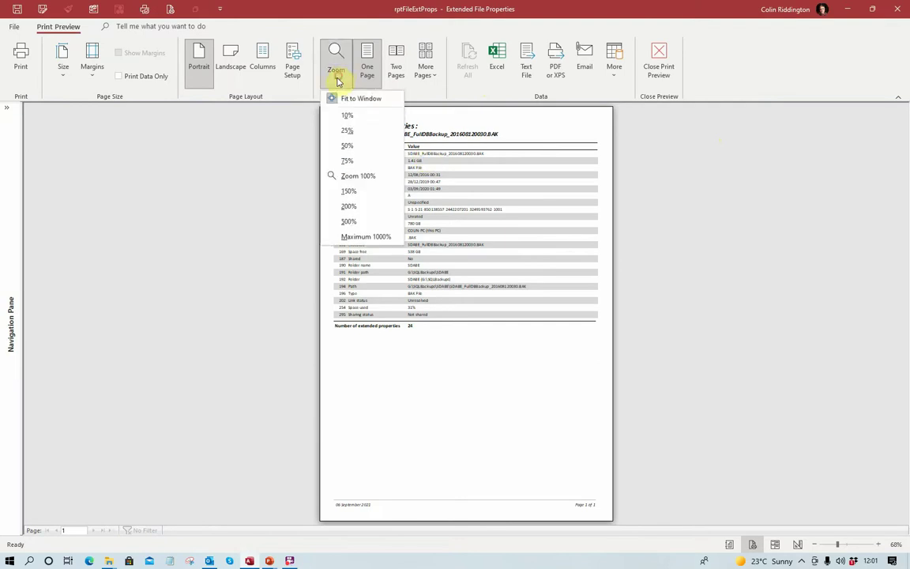
pyautogui.click(353, 193)
pyautogui.scroll(-5, 400, 201)
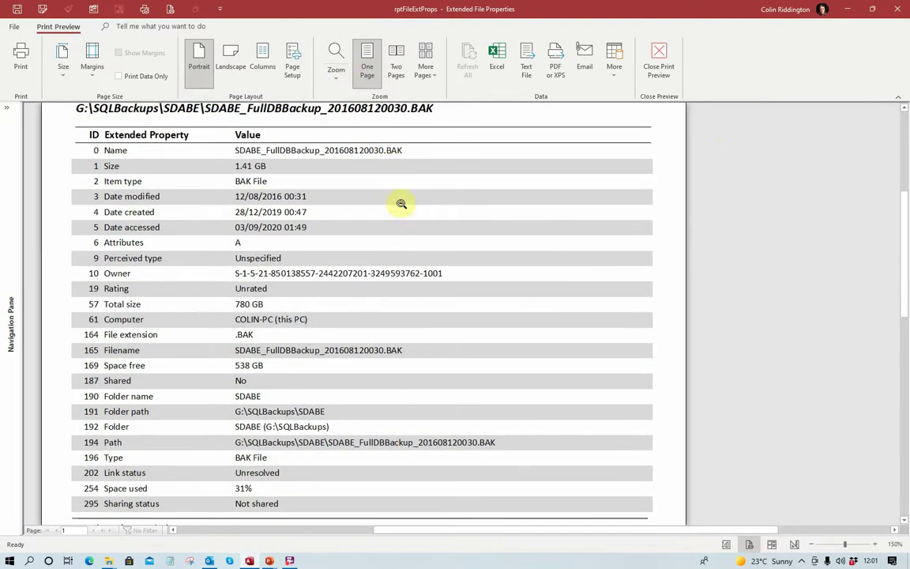
pyautogui.scroll(3, 400, 204)
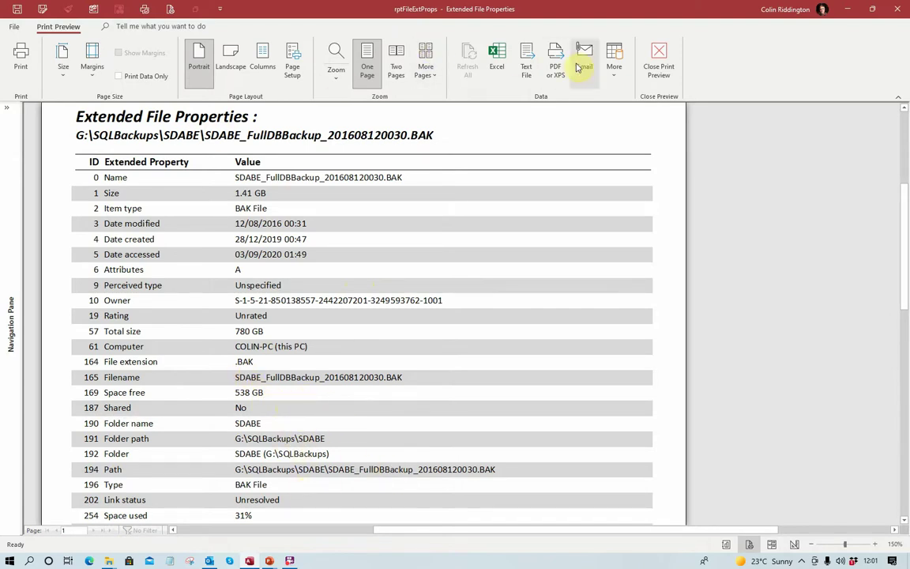
pyautogui.click(657, 62)
# Step: Check the BAK column in the property list by file type and close the report
pyautogui.click(666, 100)
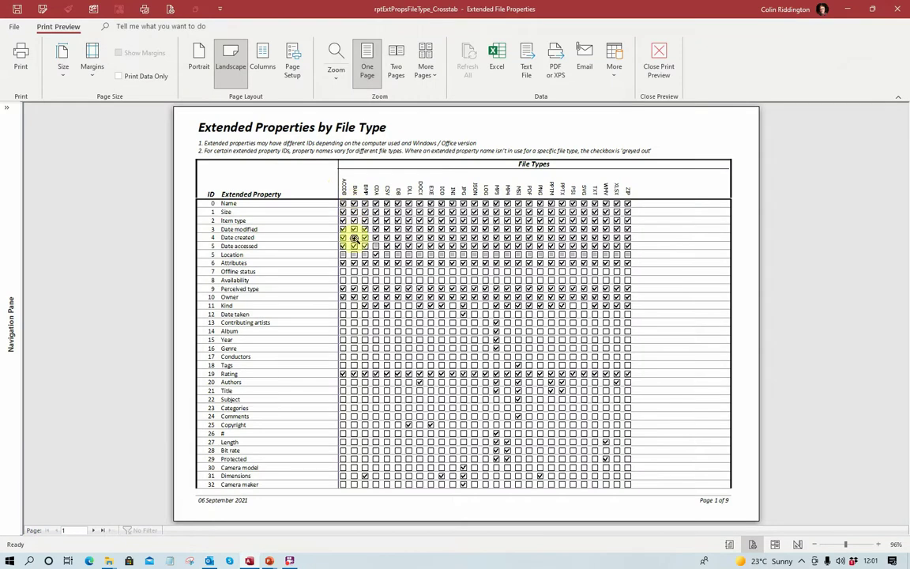
pyautogui.click(660, 58)
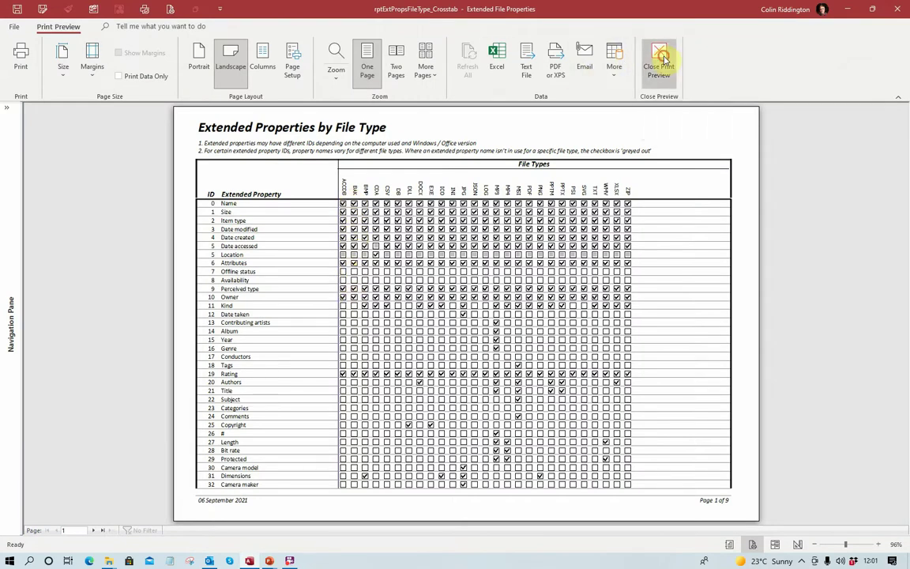
# Step: Select JATFAIntro_v2.fbr from the FlashBack Movies folder, show its extended properties report and close it
pyautogui.click(638, 128)
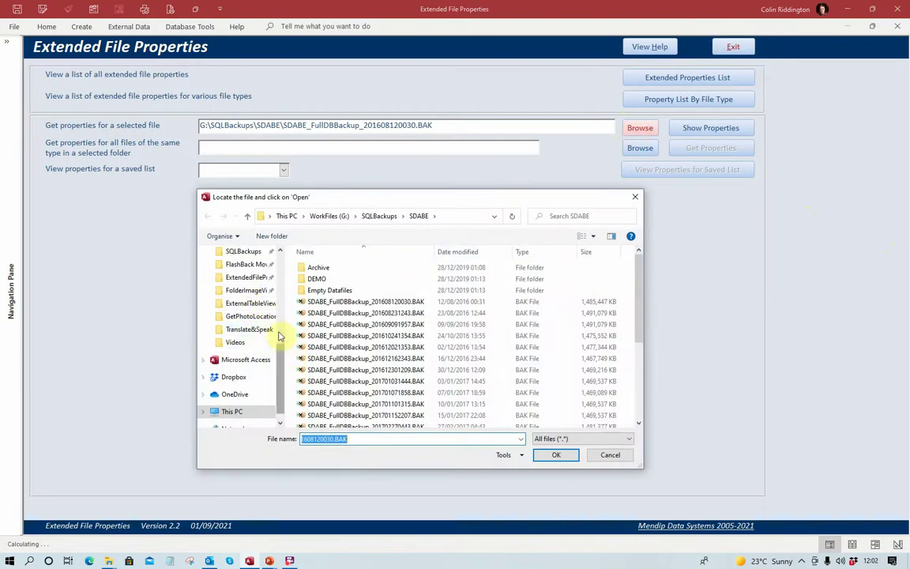
pyautogui.click(255, 267)
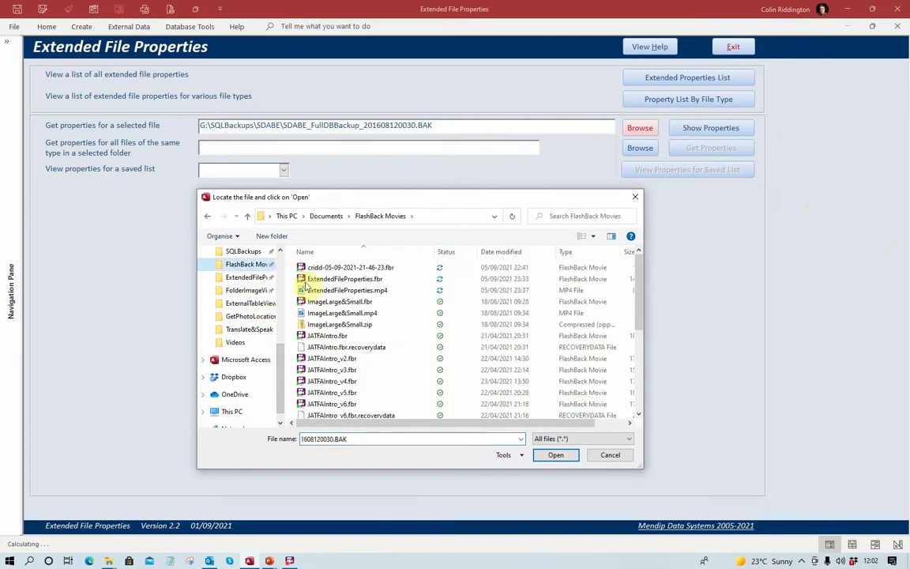
pyautogui.click(332, 359)
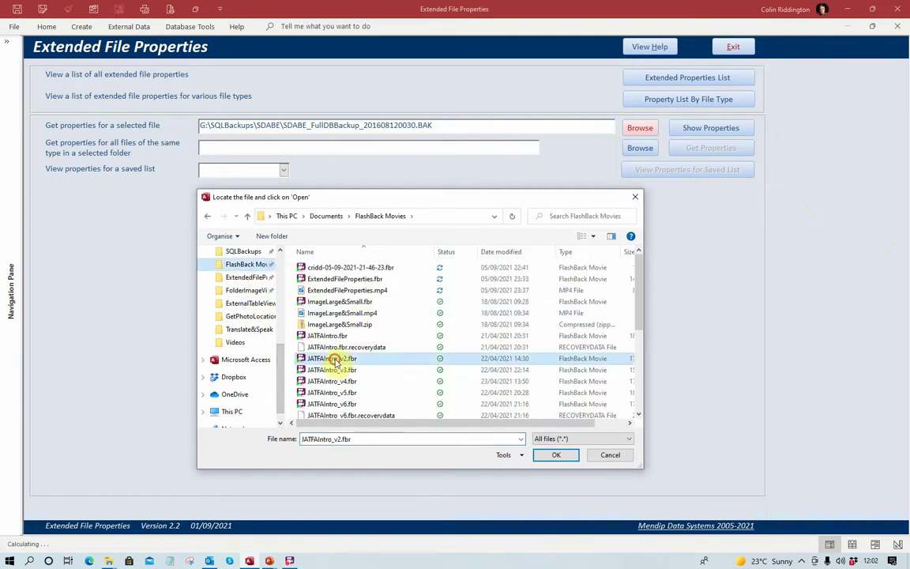
pyautogui.click(551, 454)
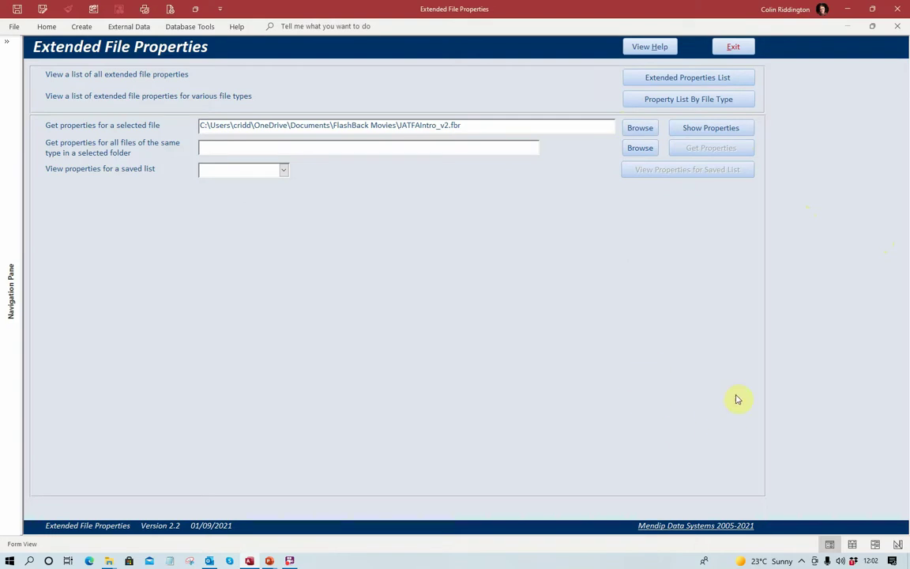
pyautogui.click(684, 134)
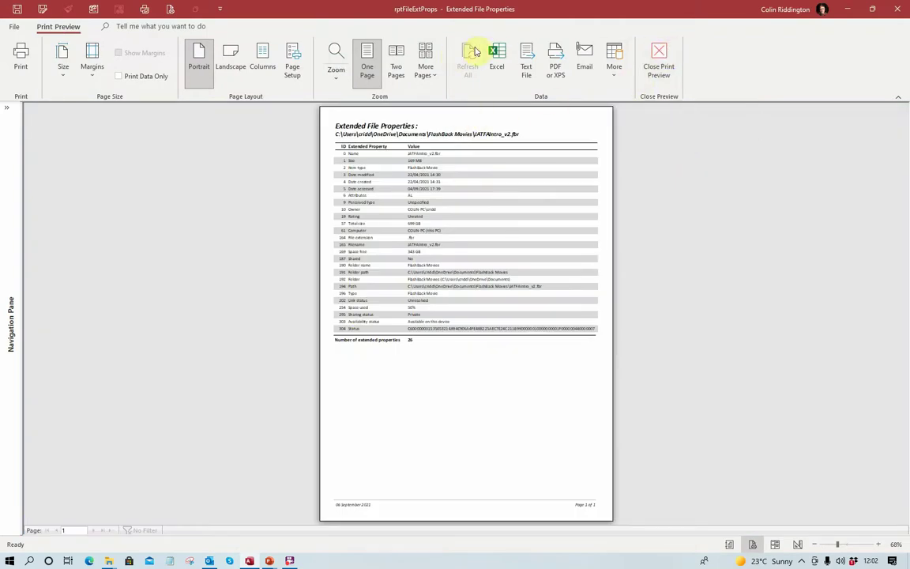
pyautogui.click(658, 56)
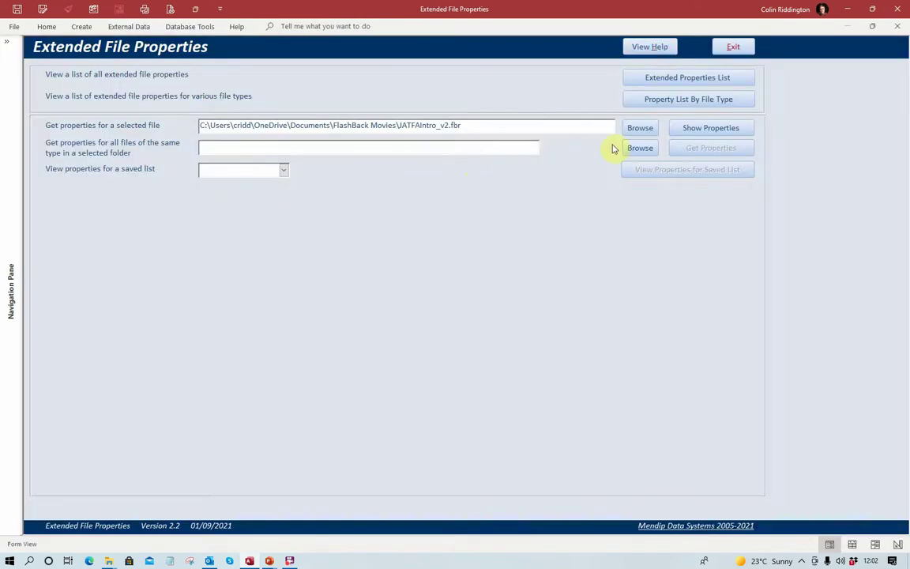
# Step: Check the FBR column in the property list by file type at 150% zoom and close the report
pyautogui.click(681, 99)
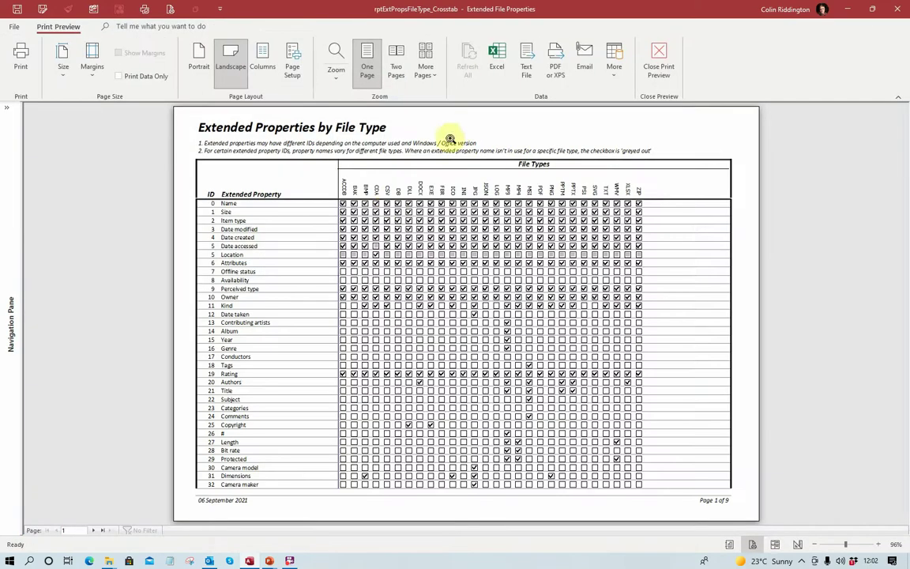
pyautogui.click(455, 225)
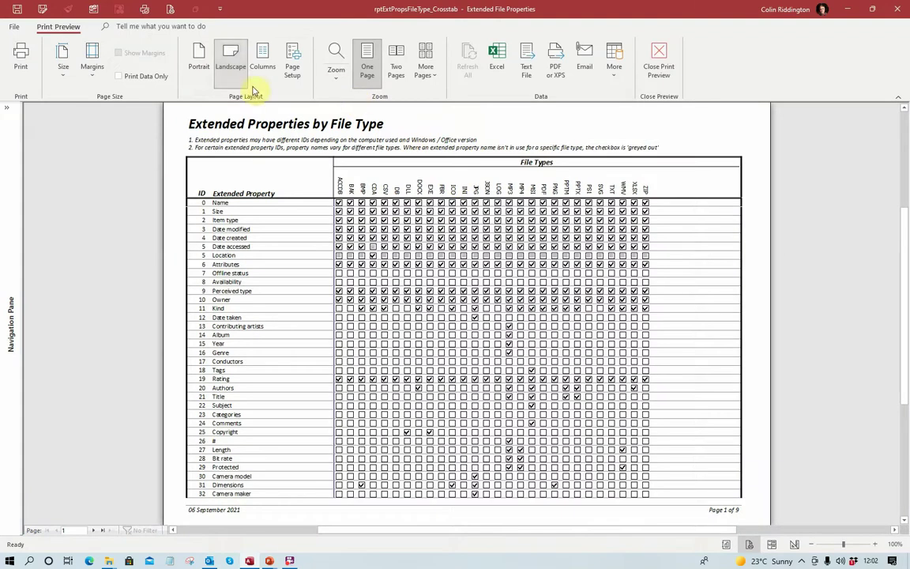
pyautogui.click(331, 75)
pyautogui.click(348, 191)
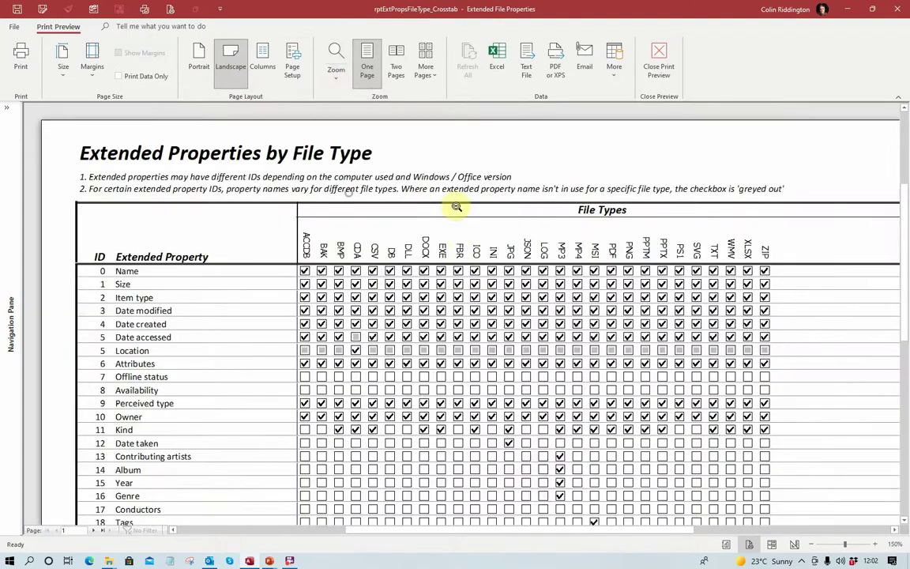
pyautogui.click(662, 57)
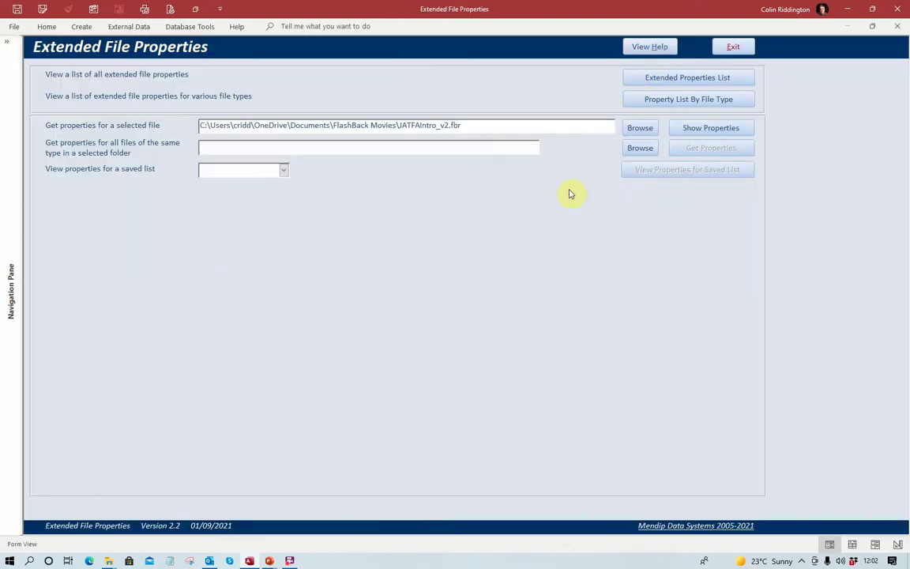
# Step: Choose IMG_0123.JPG in the FolderImageViewer Photos folder as the sample for same-type file properties
pyautogui.click(647, 148)
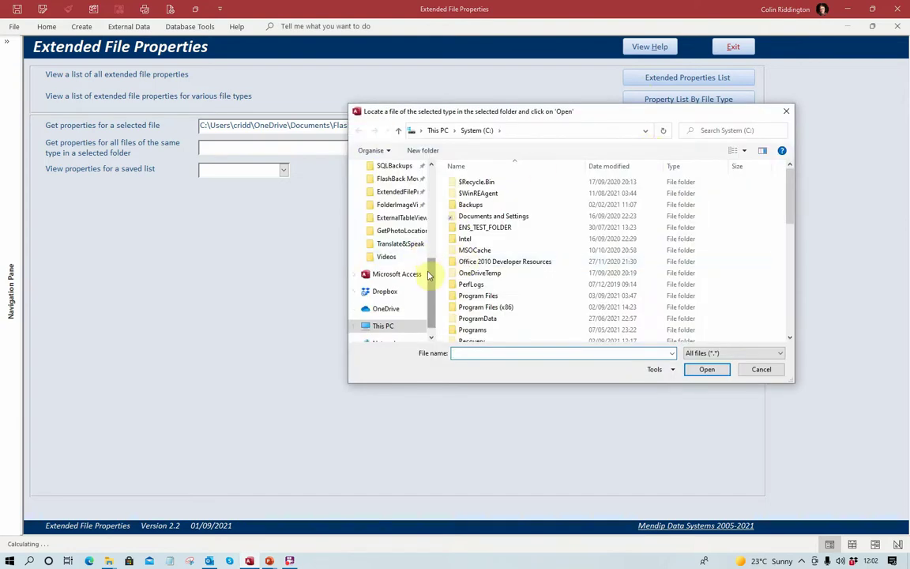
pyautogui.click(406, 205)
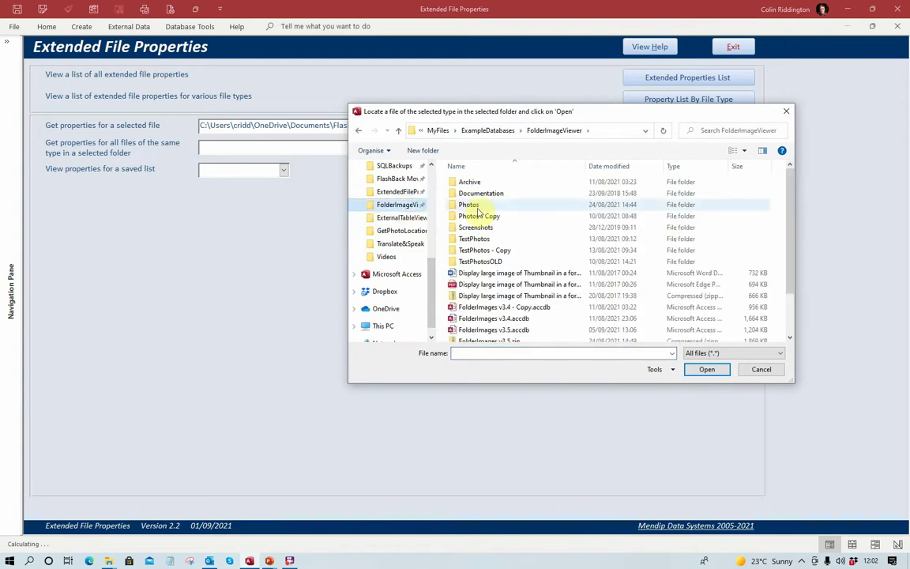
pyautogui.doubleClick(470, 204)
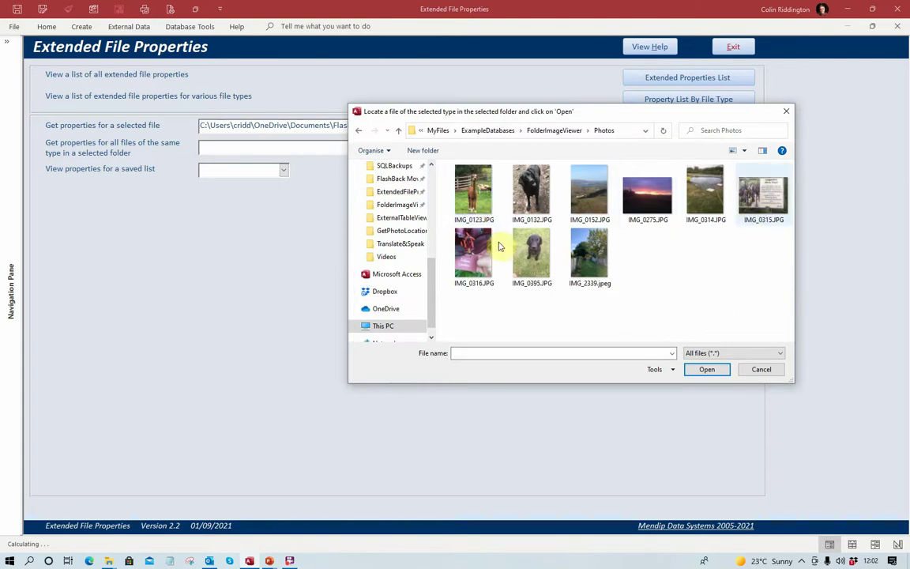
pyautogui.click(472, 190)
pyautogui.click(706, 370)
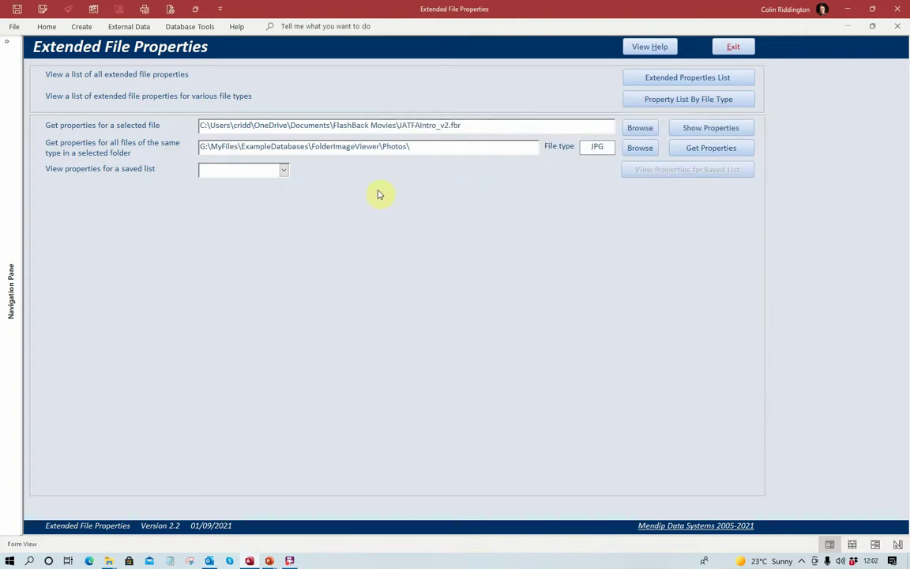
# Step: Get the extended properties of all JPG files in the Photos folder, display the results and narrow the Path column
pyautogui.click(732, 151)
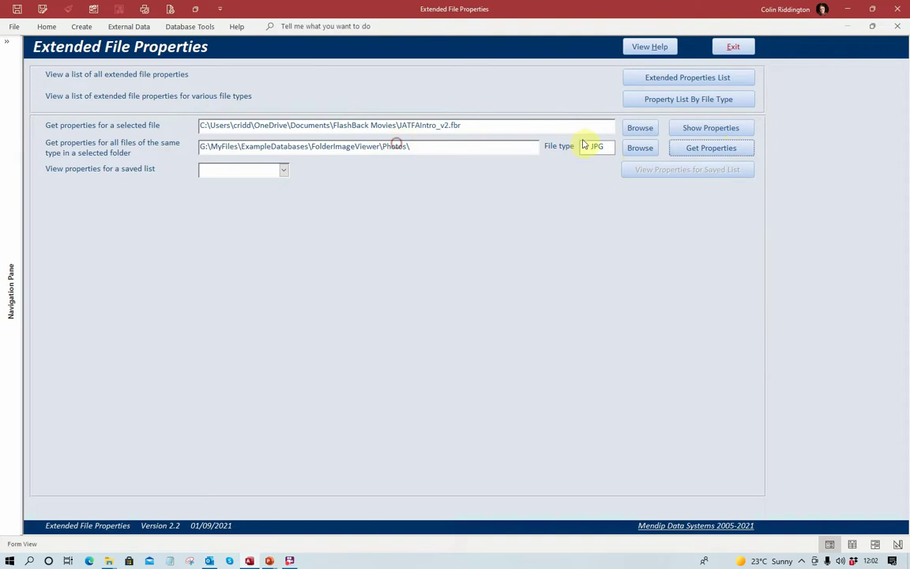
pyautogui.click(713, 154)
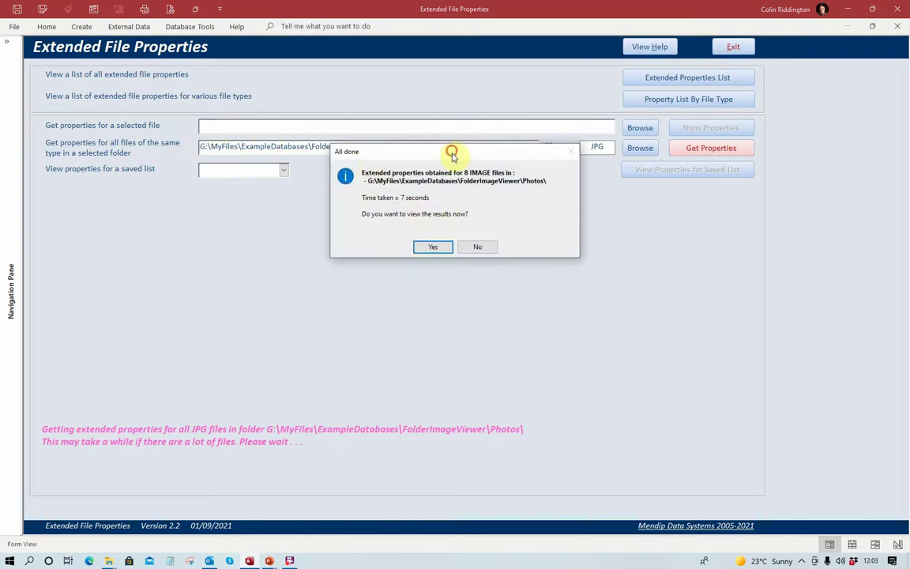
pyautogui.moveTo(451, 151); pyautogui.dragTo(463, 215)
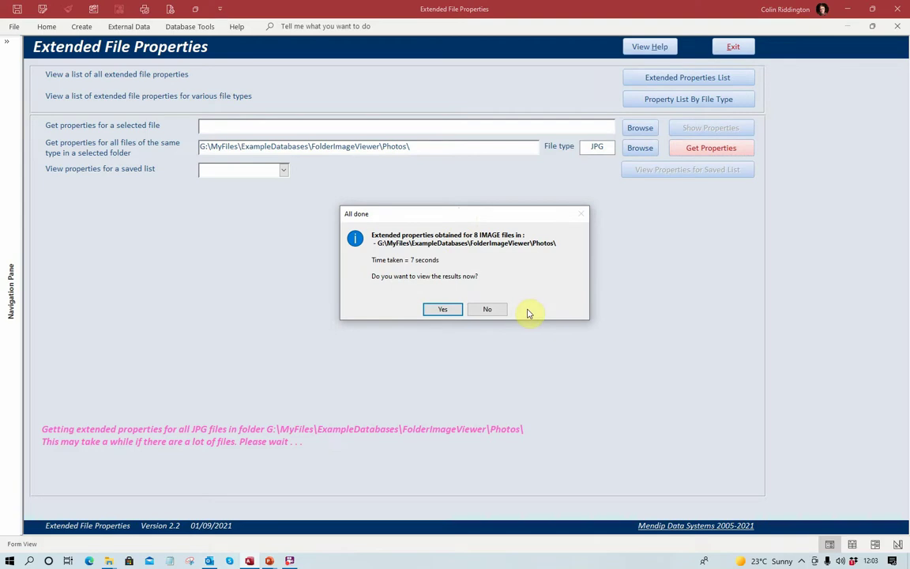
pyautogui.click(446, 309)
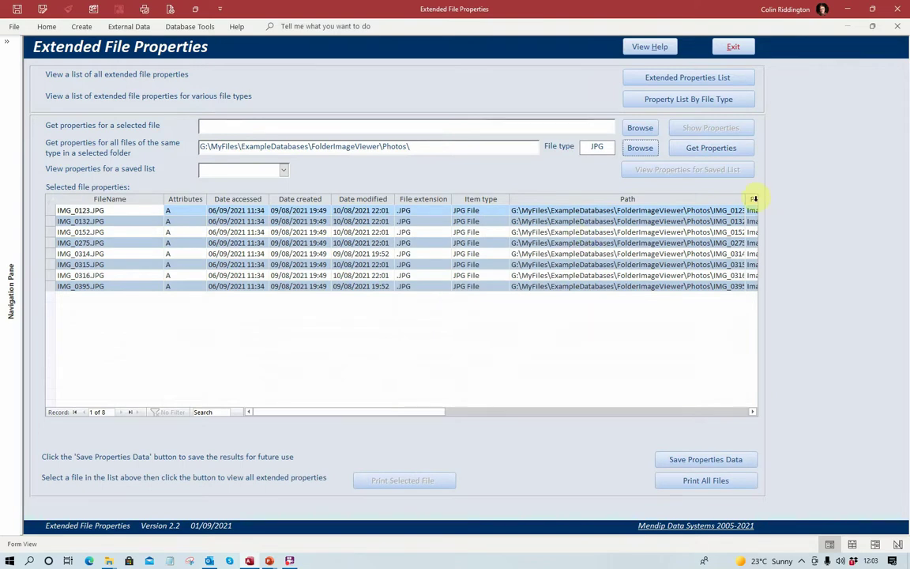
pyautogui.moveTo(747, 202); pyautogui.dragTo(699, 202)
pyautogui.moveTo(618, 199)
pyautogui.mouseDown()
pyautogui.moveTo(633, 194)
pyautogui.moveTo(622, 195)
pyautogui.mouseUp()
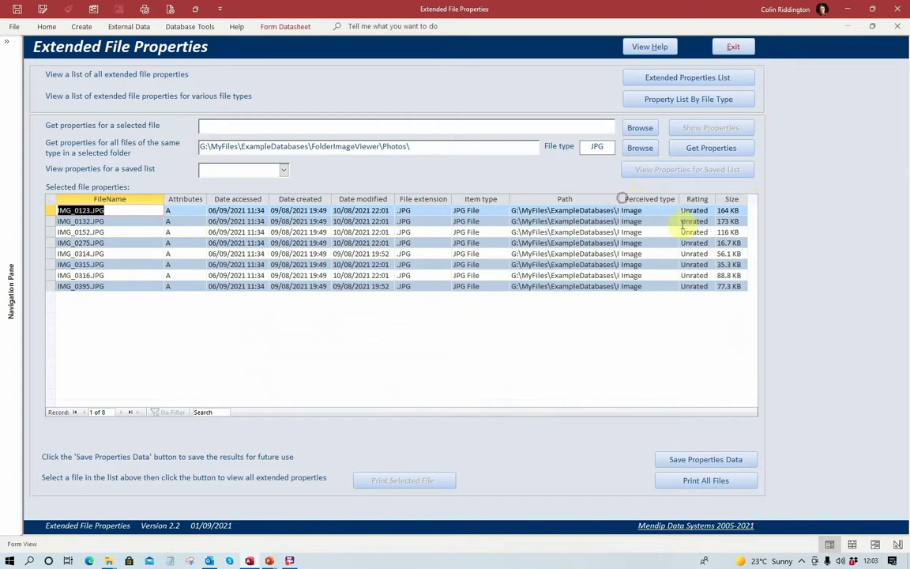
# Step: Show the extended properties report for IMG_0132.JPG, read through it at 150% zoom and close it
pyautogui.click(73, 221)
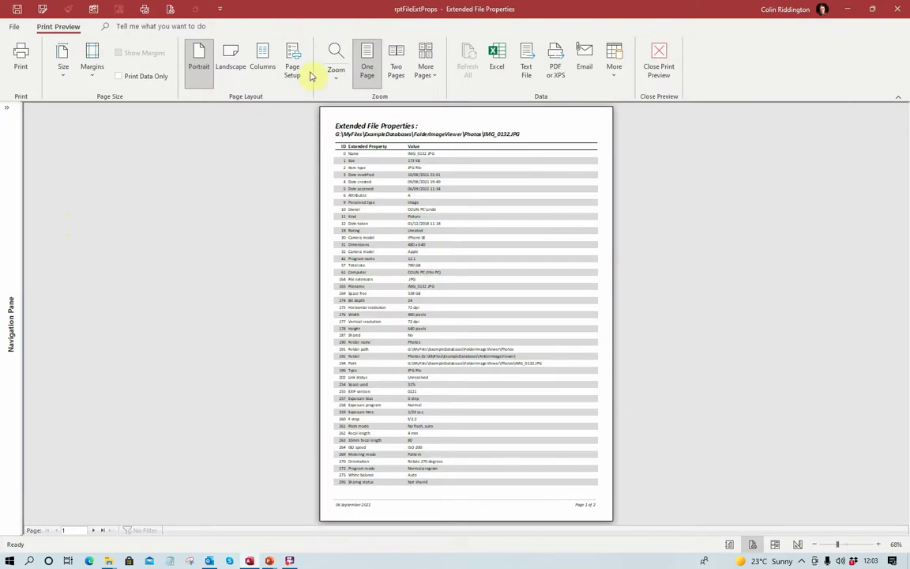
pyautogui.click(336, 71)
pyautogui.click(349, 193)
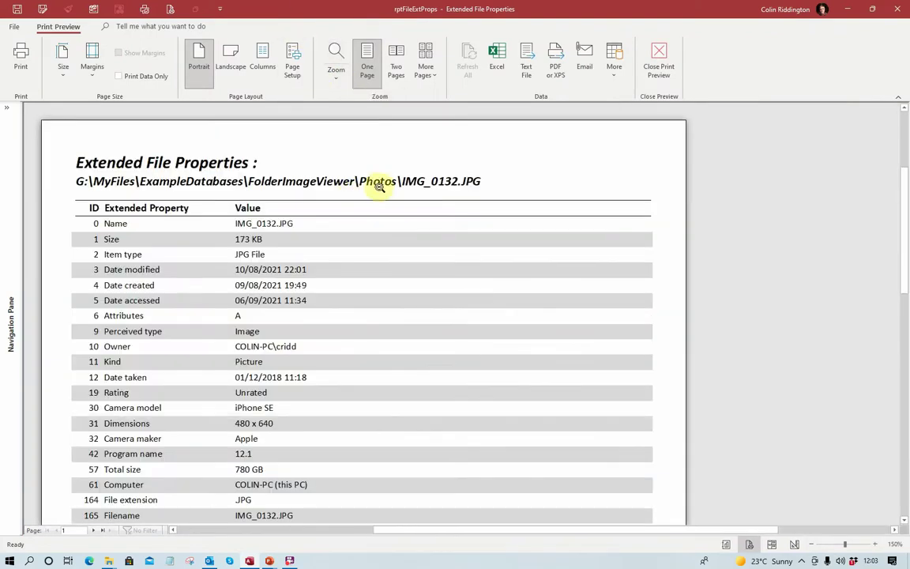
pyautogui.scroll(-1, 395, 221)
pyautogui.scroll(-10, 401, 228)
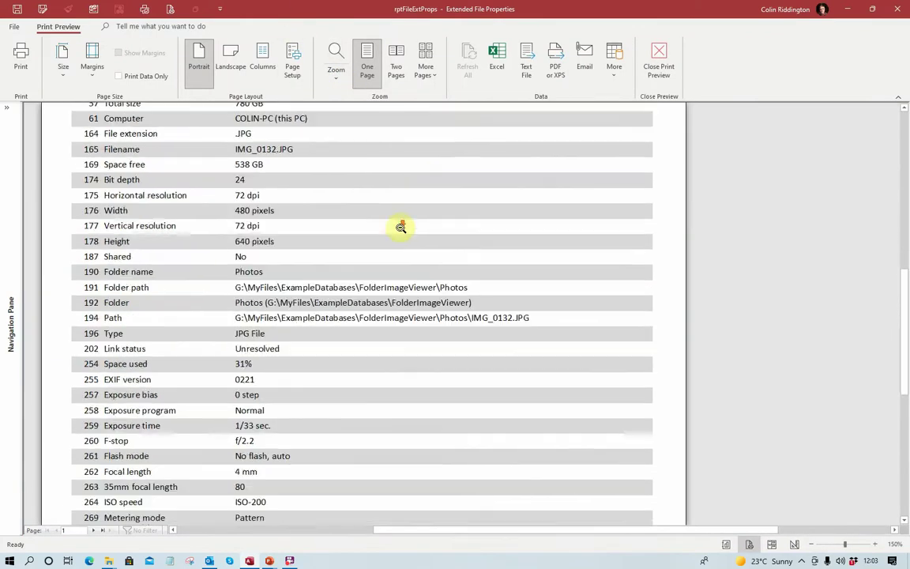
pyautogui.scroll(3, 553, 265)
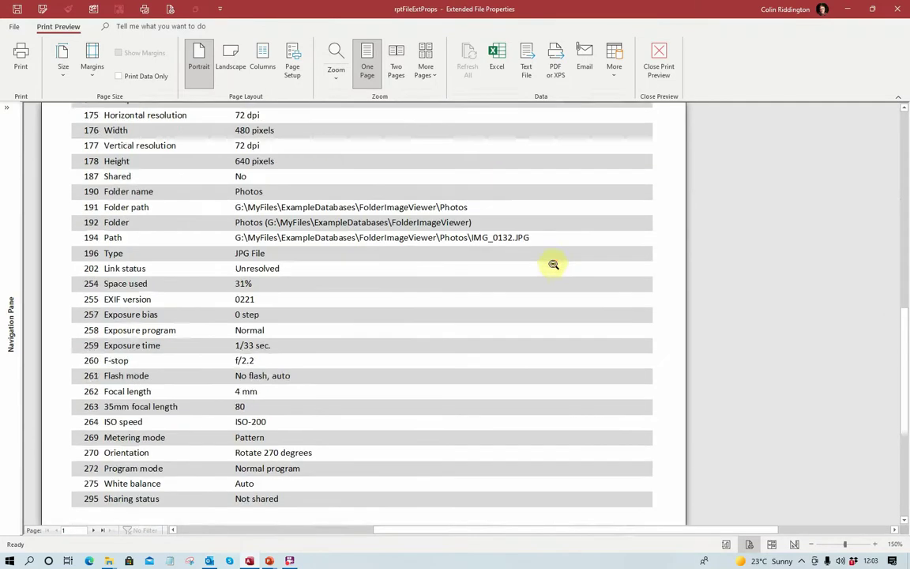
pyautogui.scroll(-1, 553, 264)
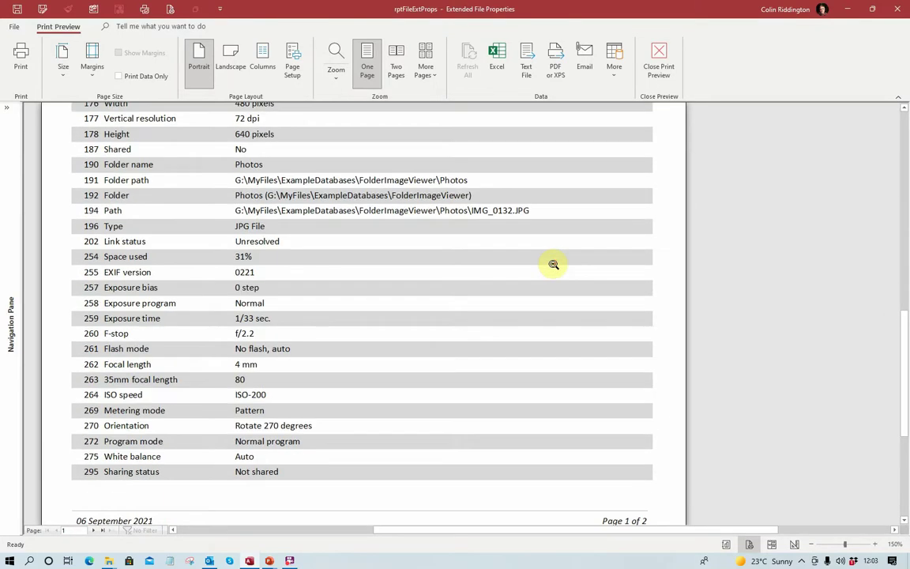
pyautogui.scroll(4, 553, 265)
pyautogui.scroll(-3, 552, 261)
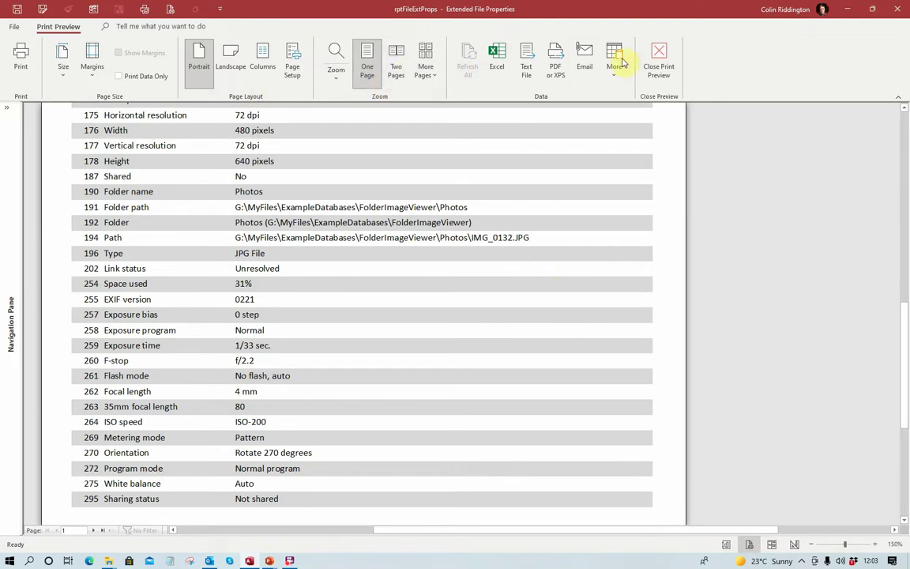
pyautogui.click(655, 57)
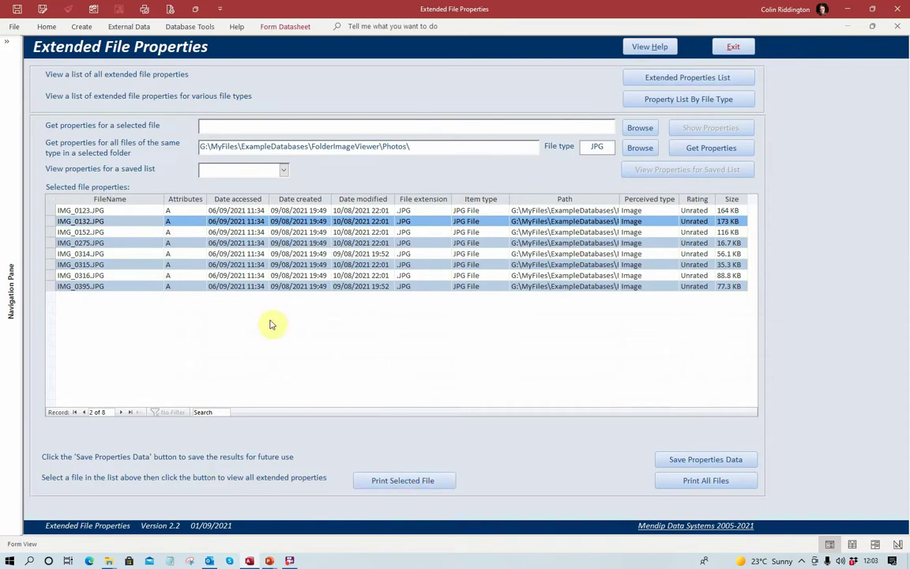
# Step: Preview the extended properties report for all listed JPG files, page through to page 5 and close it
pyautogui.click(97, 231)
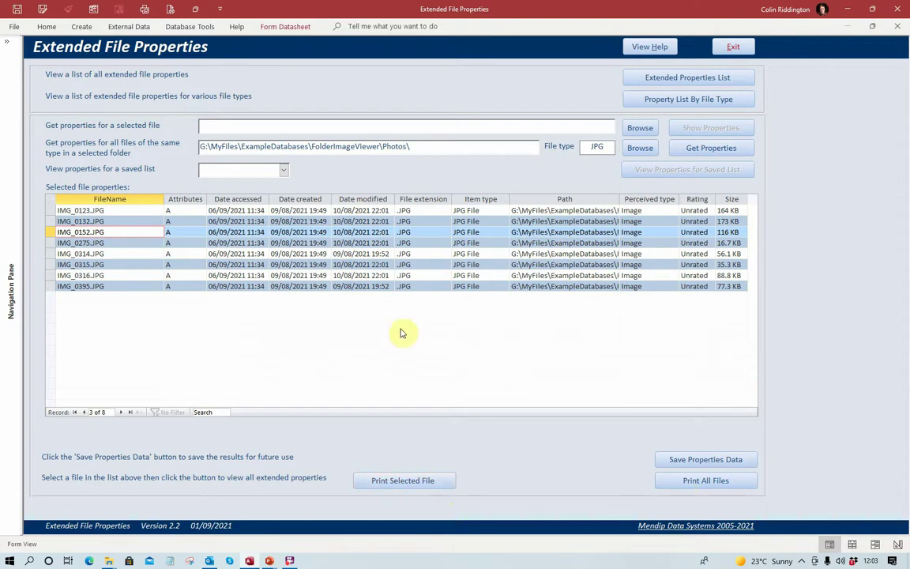
pyautogui.click(701, 483)
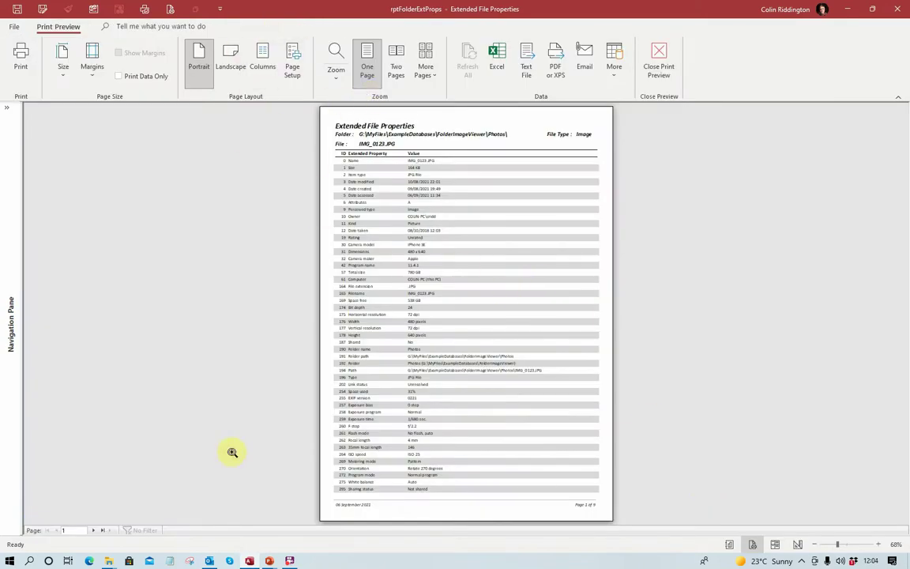
pyautogui.click(93, 531)
pyautogui.click(93, 531)
pyautogui.click(93, 531)
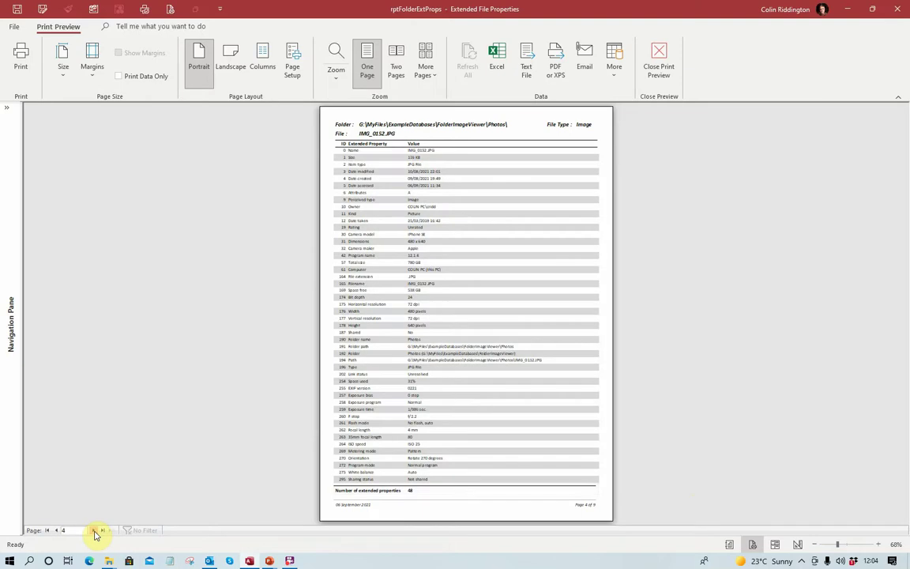
pyautogui.click(93, 531)
pyautogui.click(659, 62)
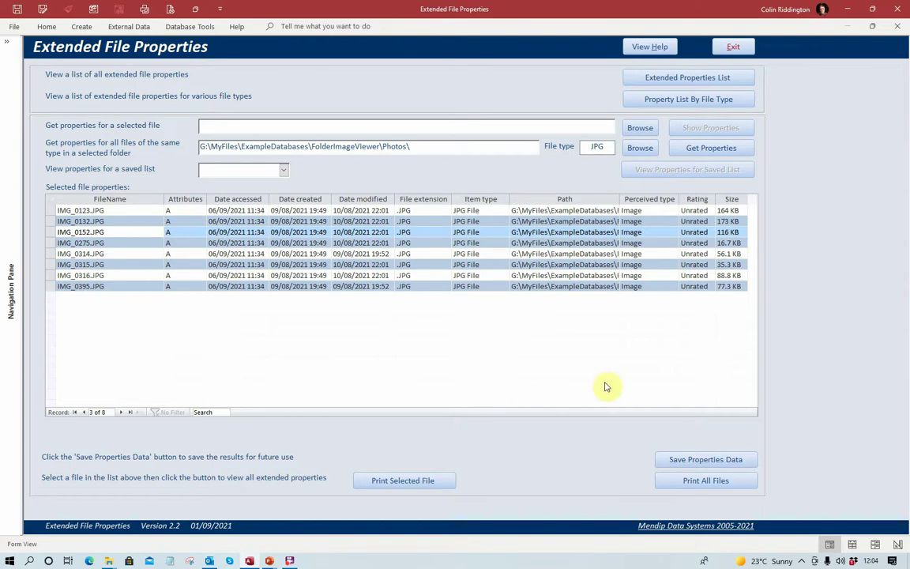
# Step: Save the JPG files' extended property data to the Photos_JPG table
pyautogui.click(695, 463)
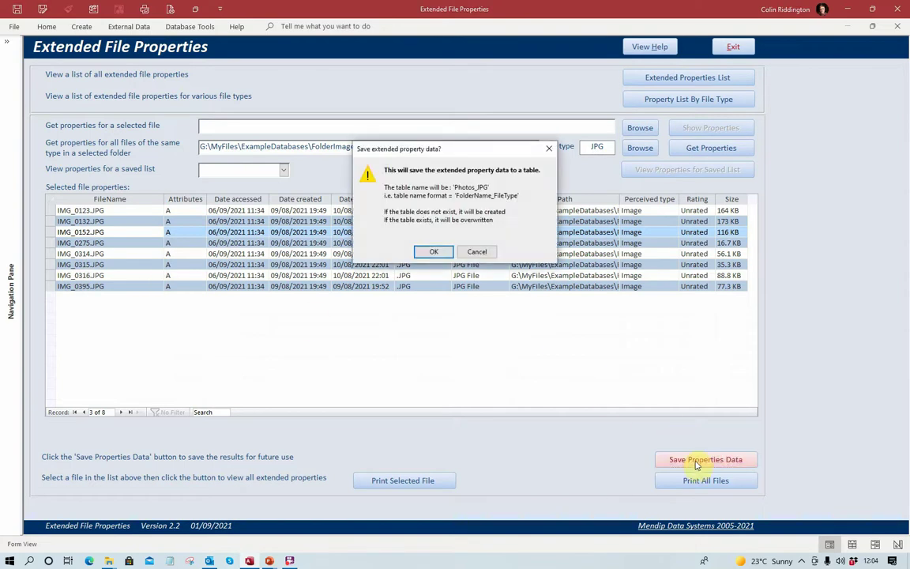
pyautogui.moveTo(463, 147); pyautogui.dragTo(498, 280)
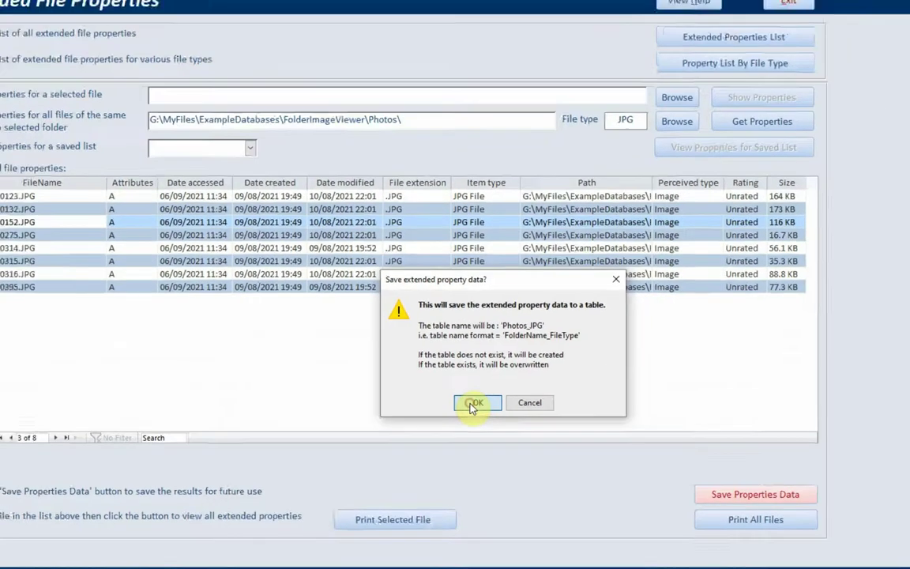
pyautogui.click(484, 460)
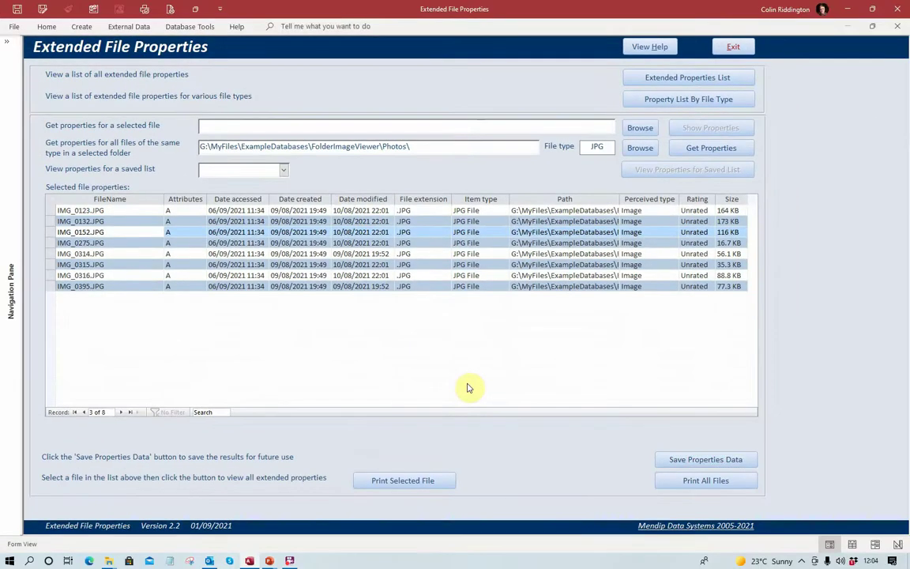
# Step: Open the Photos_JPG table from the database objects to check the saved data and close it
pyautogui.click(8, 38)
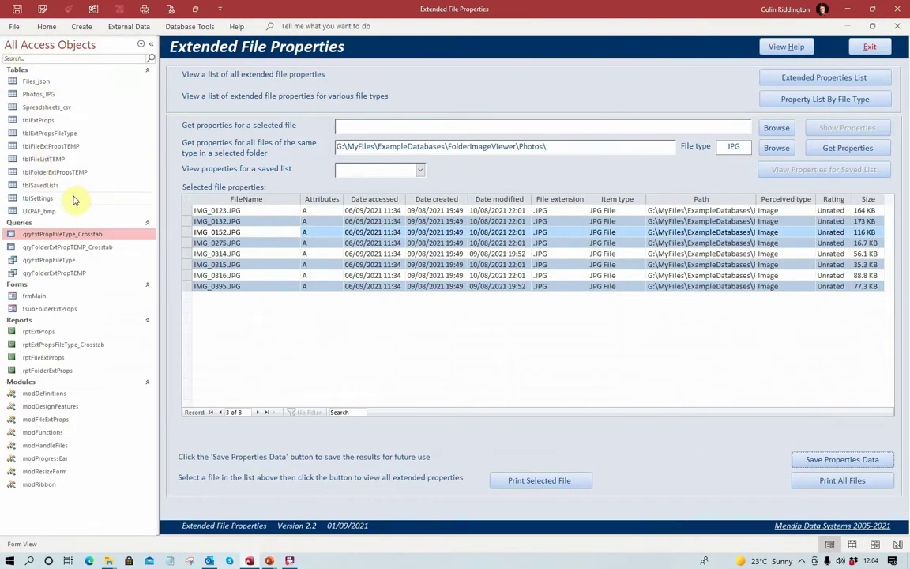
pyautogui.doubleClick(31, 94)
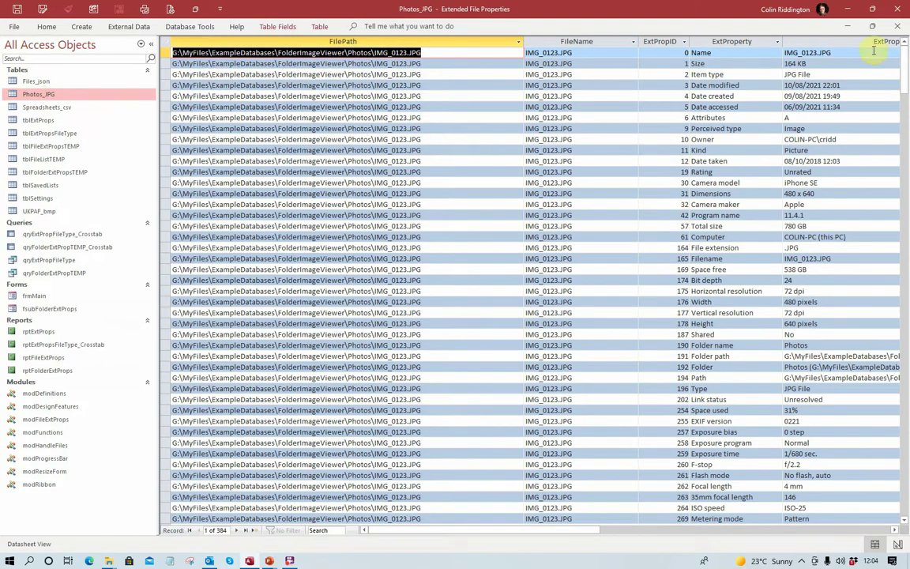
pyautogui.click(898, 27)
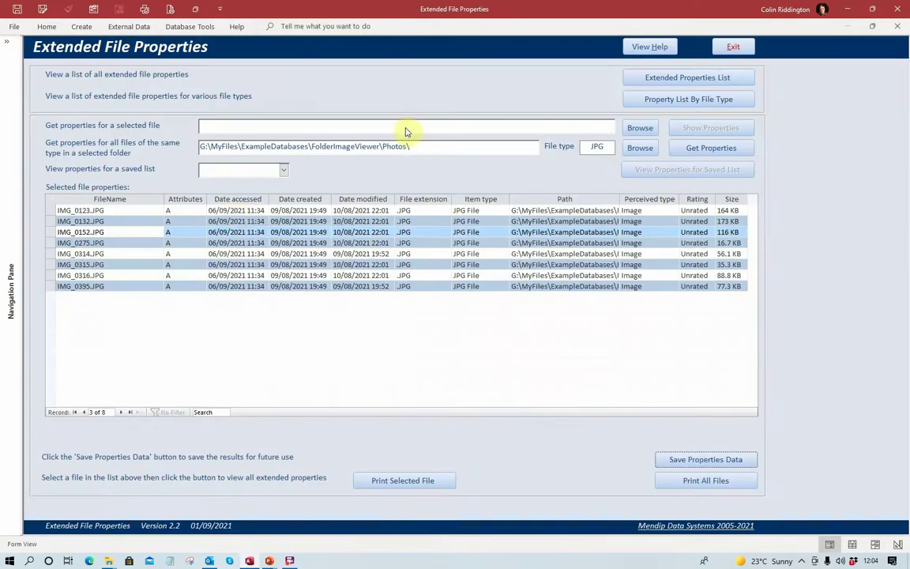
# Step: Load the saved list Files_json, show the extended properties report for its sixth file and close the report
pyautogui.click(284, 172)
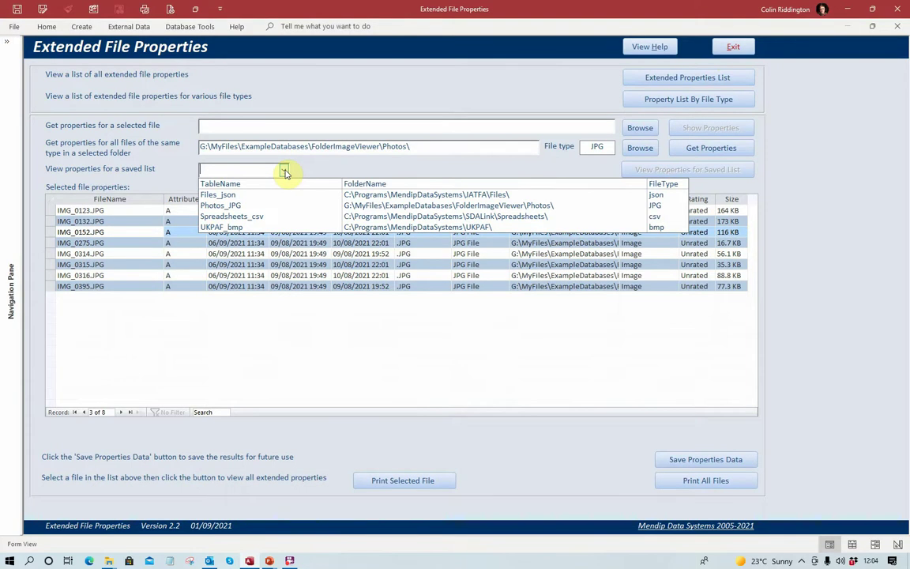
pyautogui.click(224, 198)
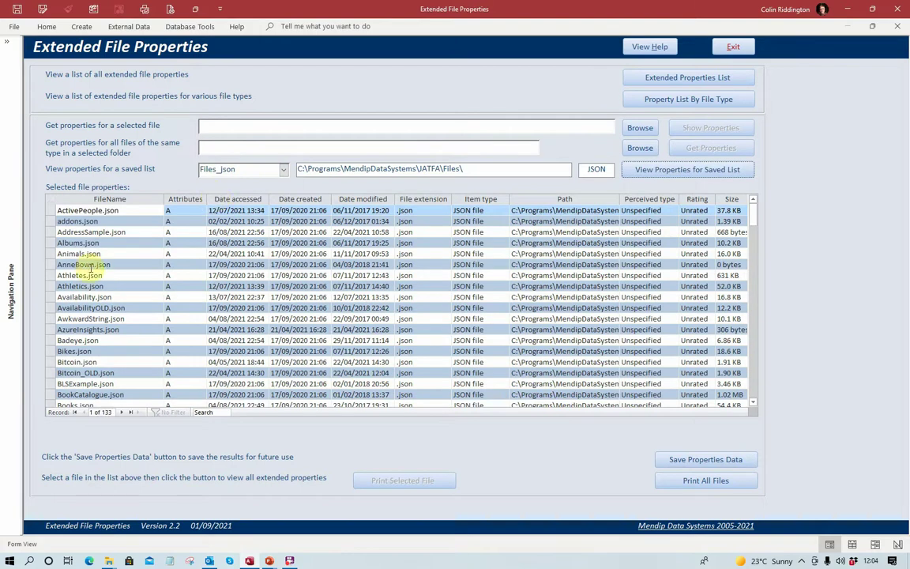
pyautogui.click(88, 265)
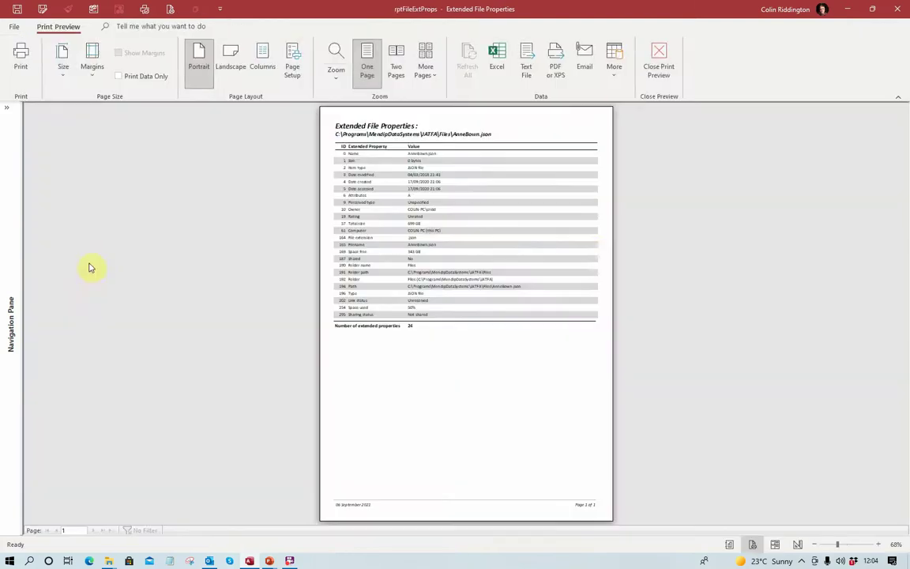
pyautogui.click(656, 57)
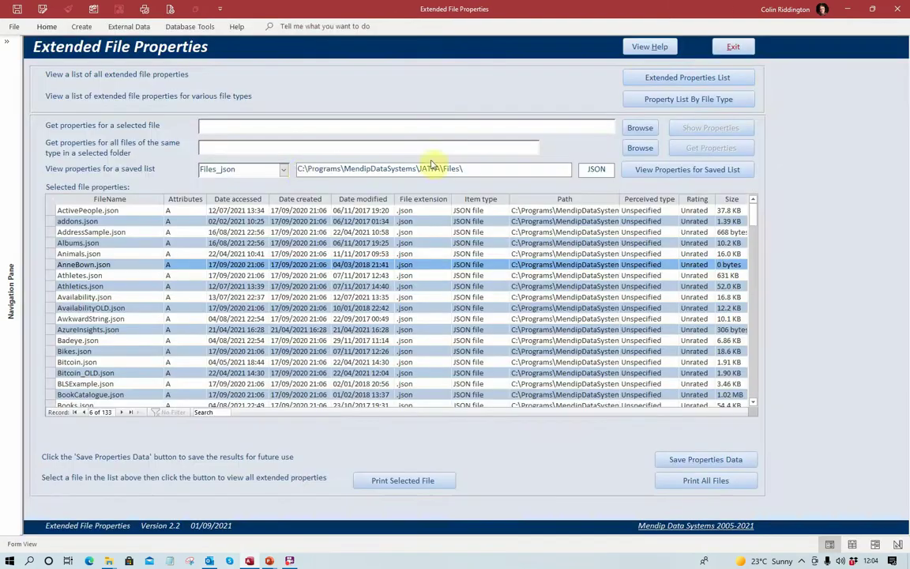
# Step: Load the saved list UKPAF_bmp, show the extended properties report for UKPAF.bmp and close the report
pyautogui.click(286, 170)
pyautogui.click(225, 225)
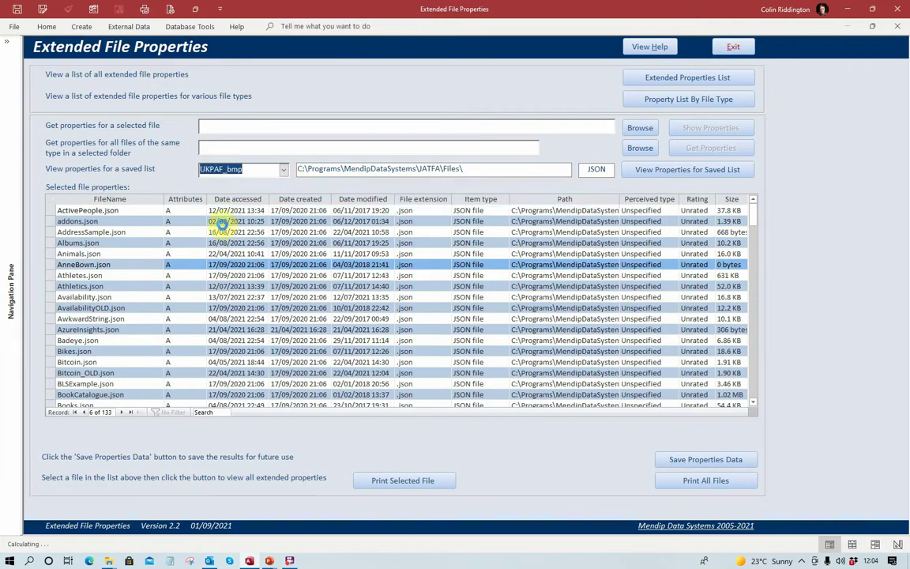
pyautogui.click(86, 221)
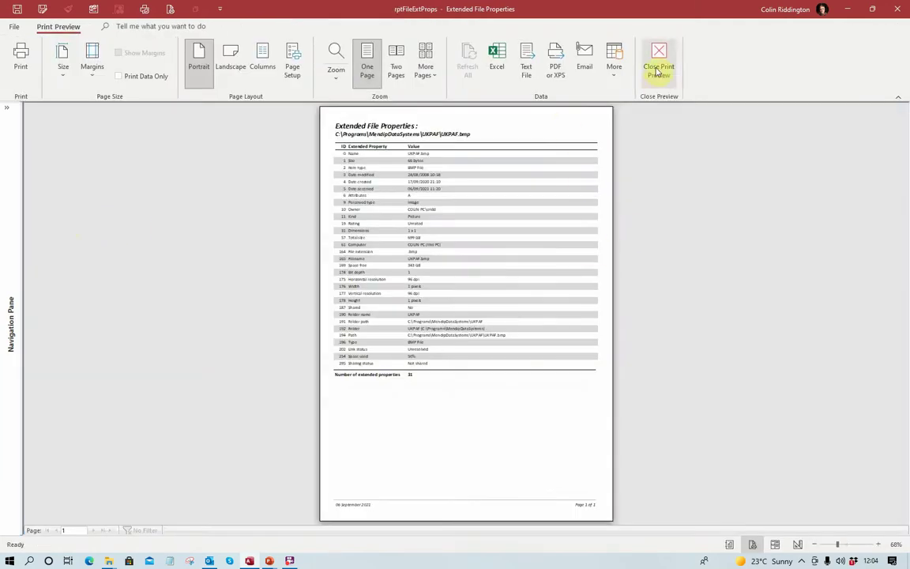
pyautogui.click(658, 49)
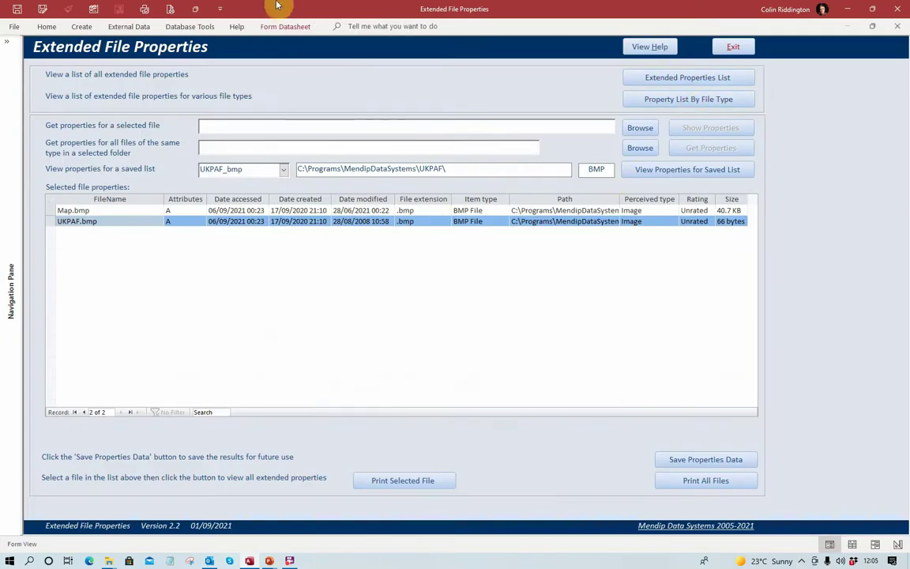
# Step: Open the database's VBA project, check its library references including Microsoft Shell Controls And Automation, and close the references without changes
pyautogui.click(170, 10)
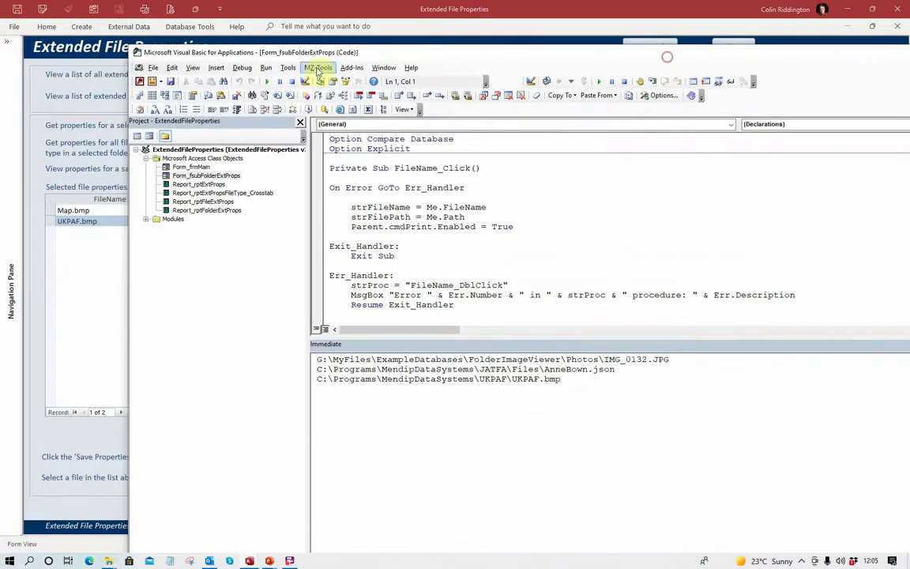
pyautogui.click(288, 70)
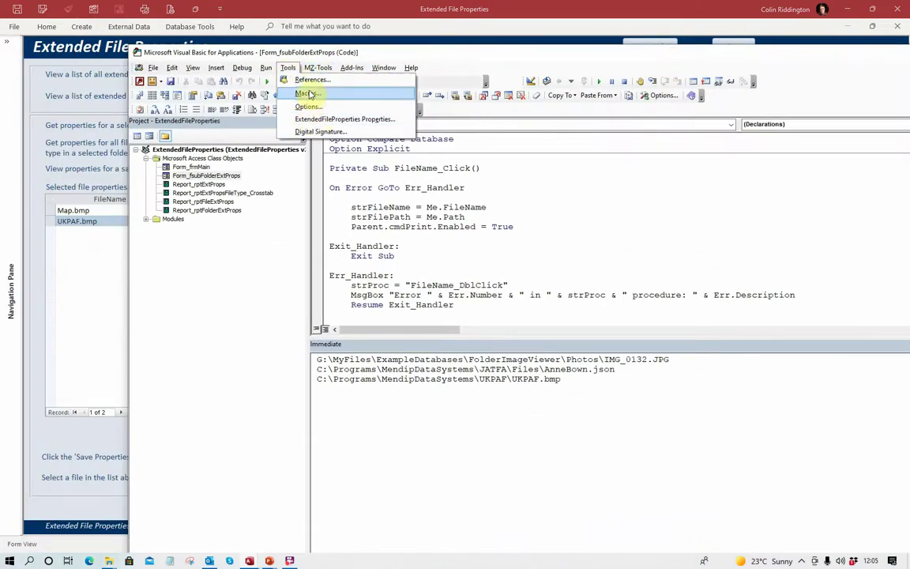
pyautogui.click(312, 82)
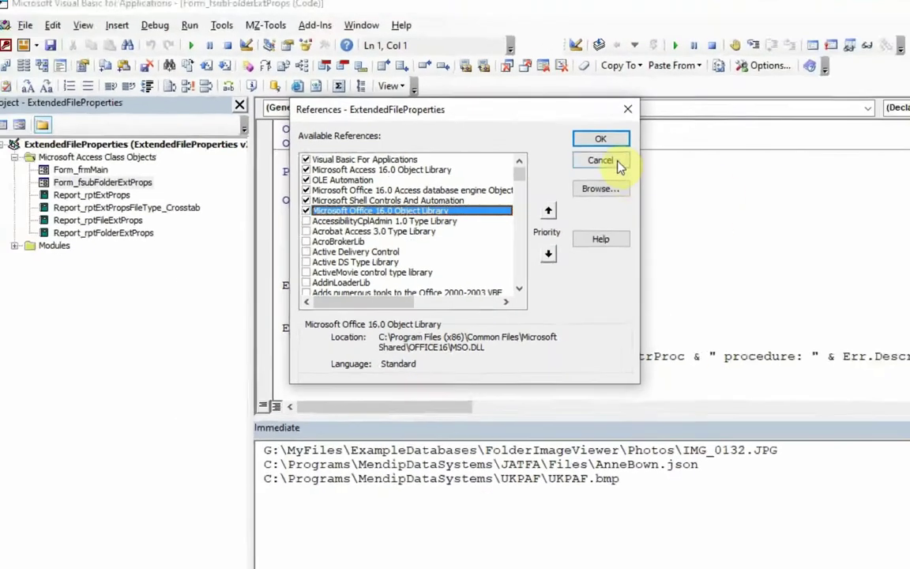
pyautogui.click(657, 158)
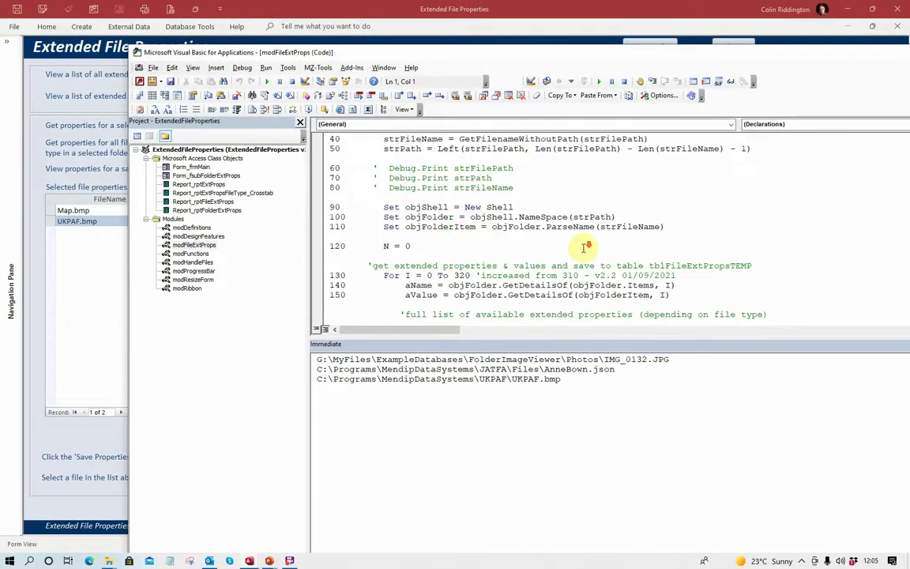
# Step: Examine the modFileExtProps module's code that reads extended properties with GetDetailsOf and appends them to tblExtProps
pyautogui.scroll(2, 585, 246)
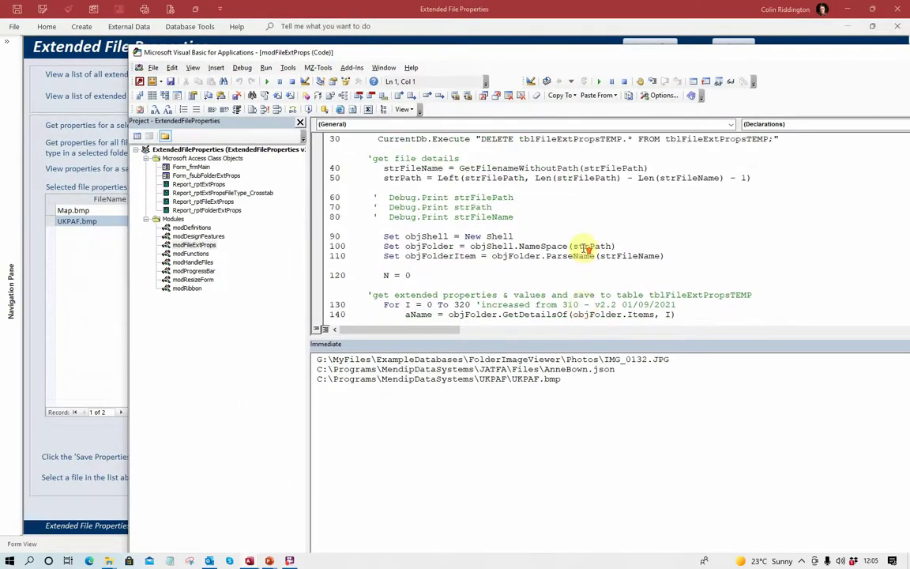
pyautogui.scroll(-10, 551, 248)
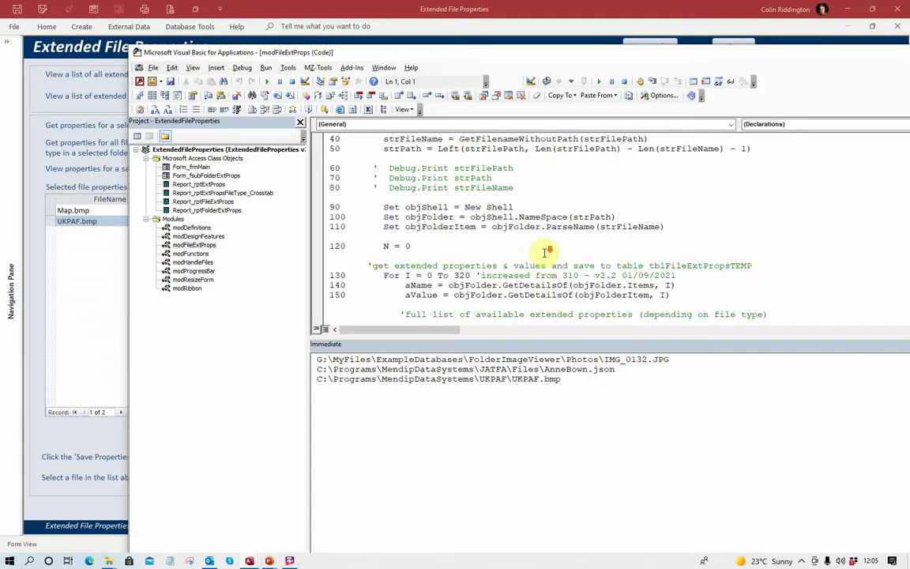
pyautogui.scroll(6, 551, 248)
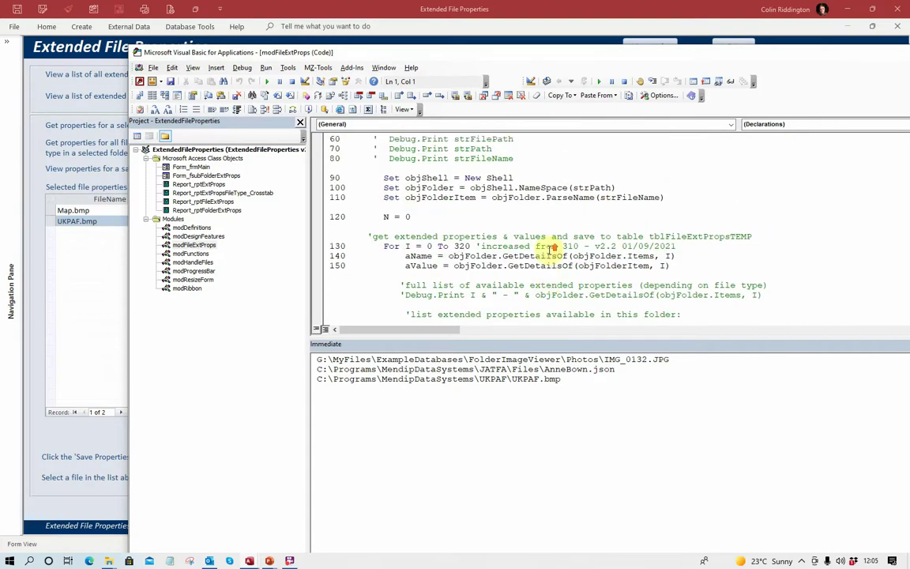
pyautogui.scroll(-1, 387, 203)
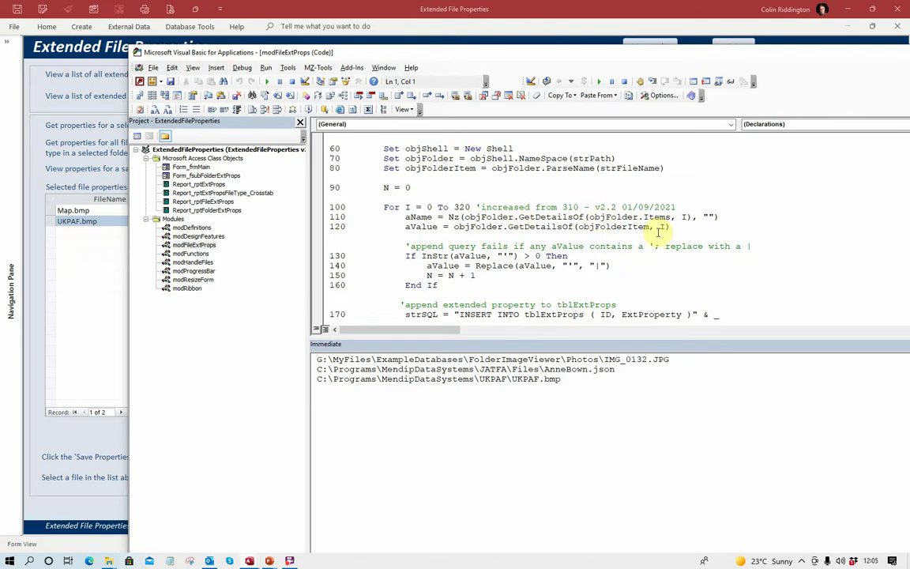
pyautogui.scroll(-4, 547, 230)
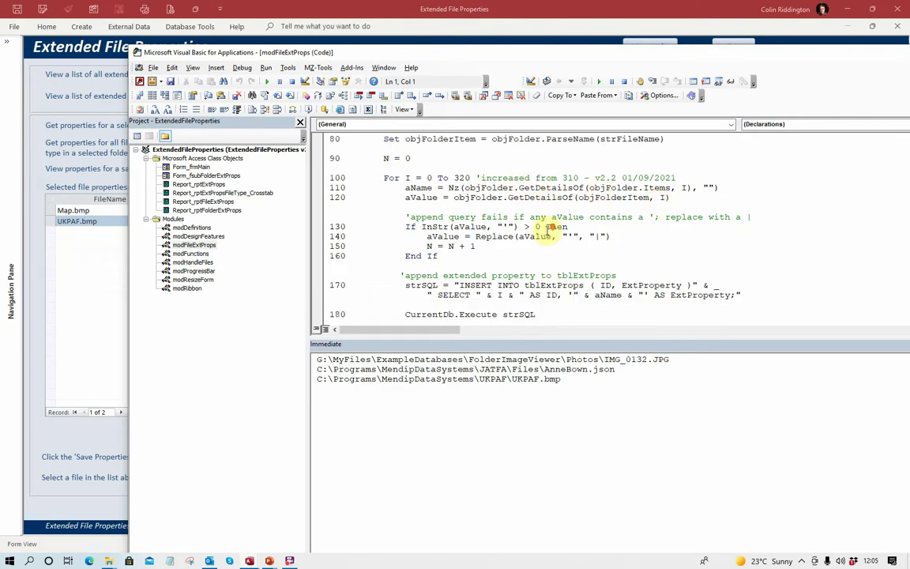
pyautogui.scroll(-2, 550, 231)
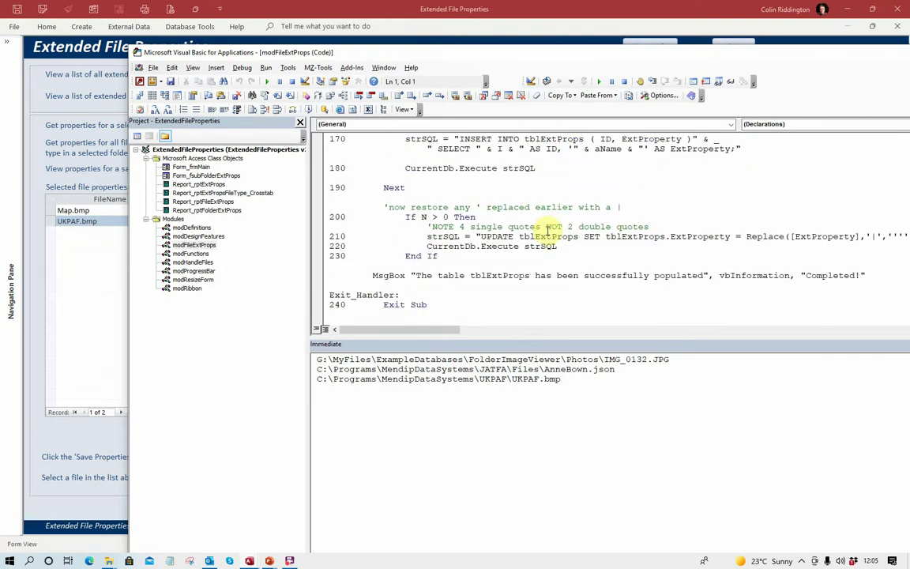
pyautogui.scroll(1, 547, 231)
pyautogui.scroll(-5, 546, 230)
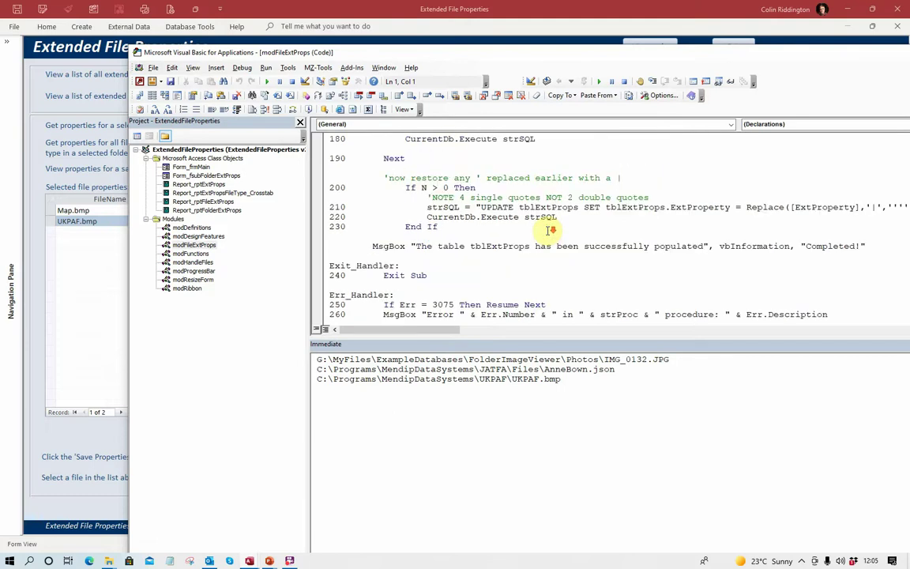
# Step: Exit the Extended File Properties database and advance the PowerPoint presentation to the slide with the app's download address
pyautogui.hotkey('alt', 'F11')
pyautogui.click(733, 46)
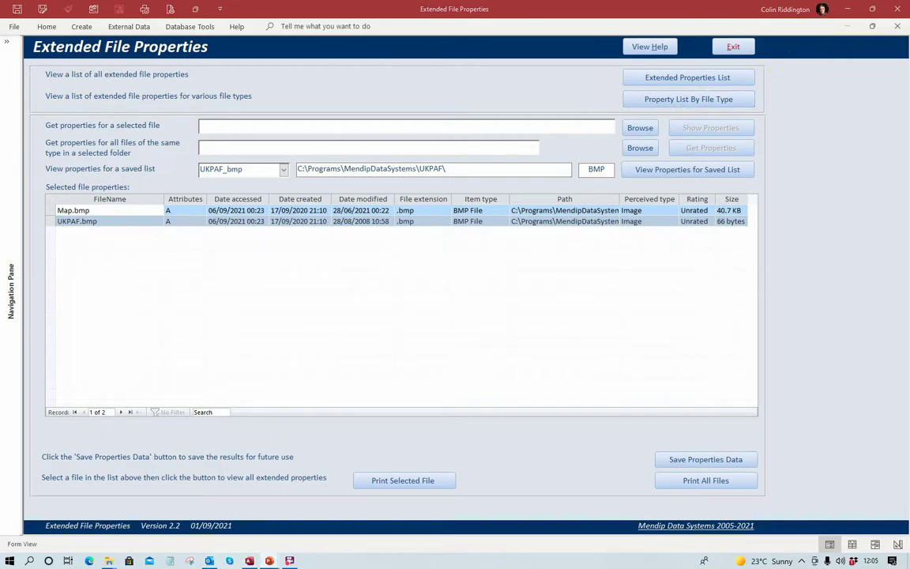
pyautogui.press('Right')
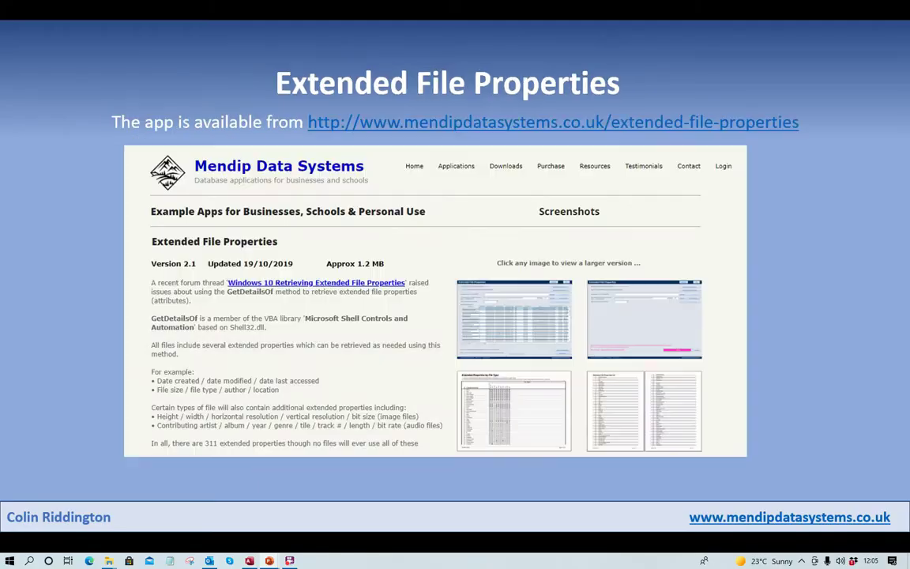